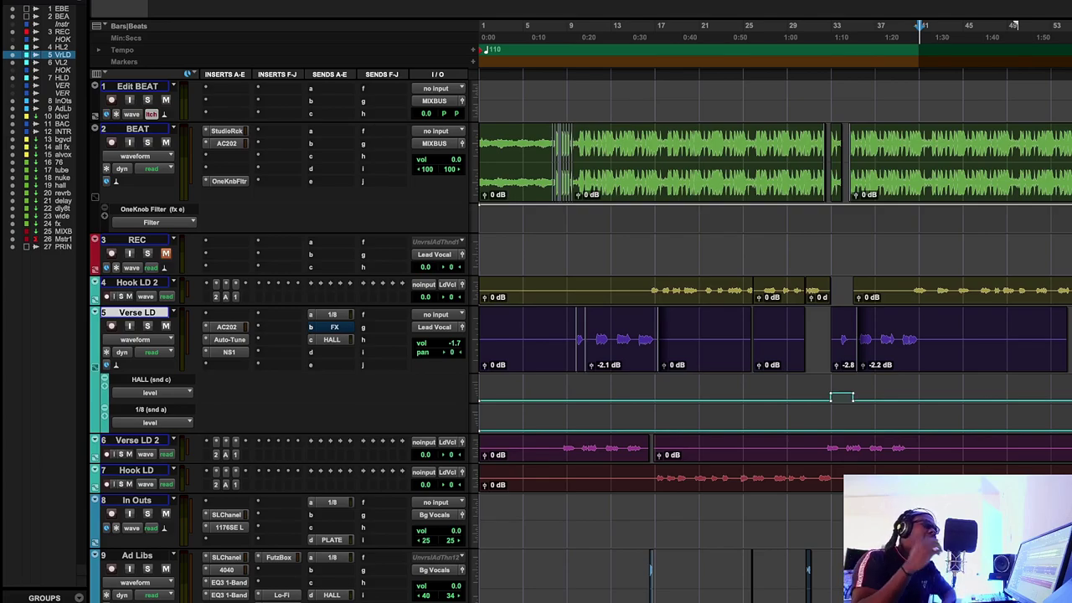
- Inspect the settings of the three bypassed MIXBUS compressors: API 2500, SSLComp and Shadow Hills Mastering Compressor
{"action": "key", "text": "space"}
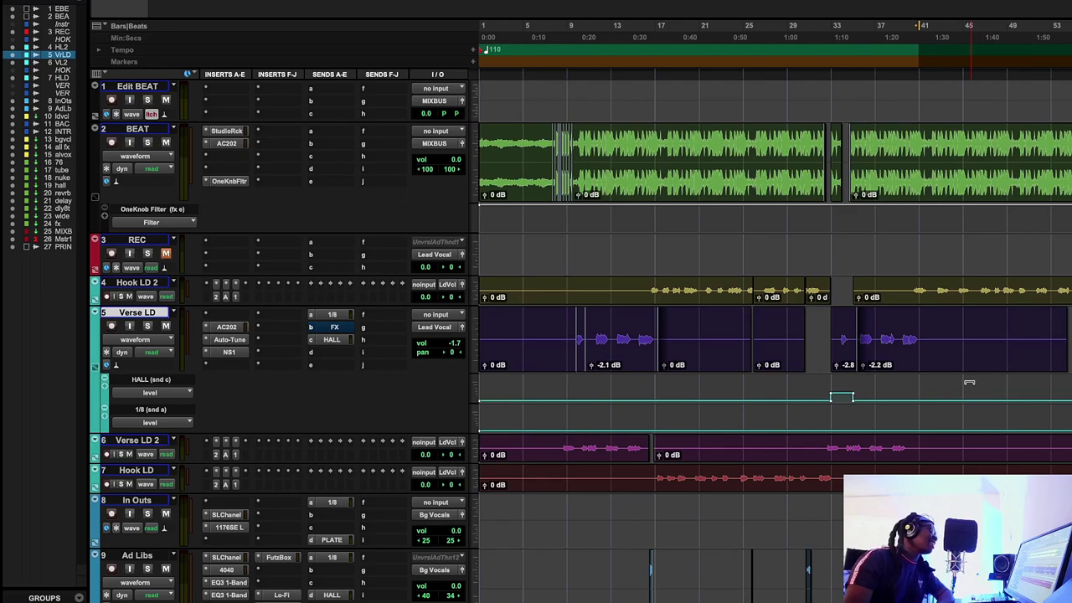
{"action": "scroll", "coordinate": [969, 382], "scroll_direction": "down", "scroll_amount": 10}
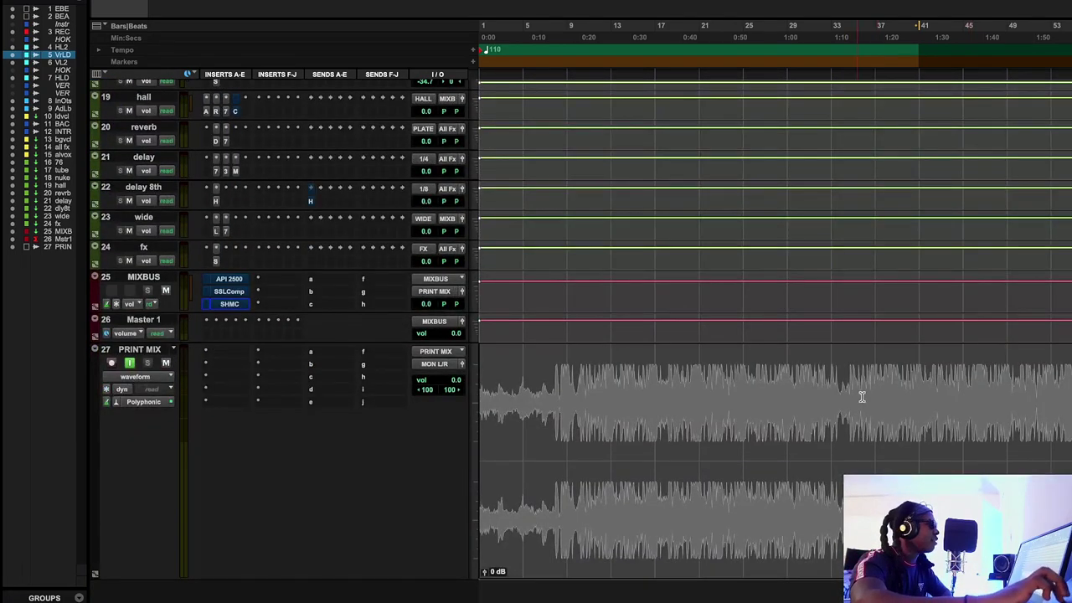
{"action": "left_click", "coordinate": [230, 279]}
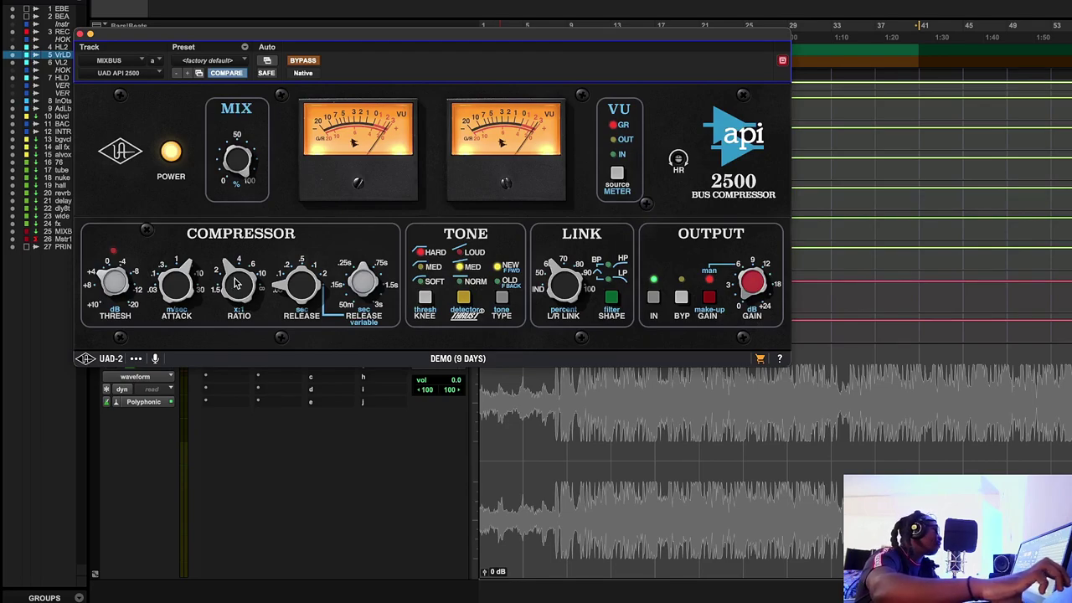
{"action": "left_click", "coordinate": [81, 33]}
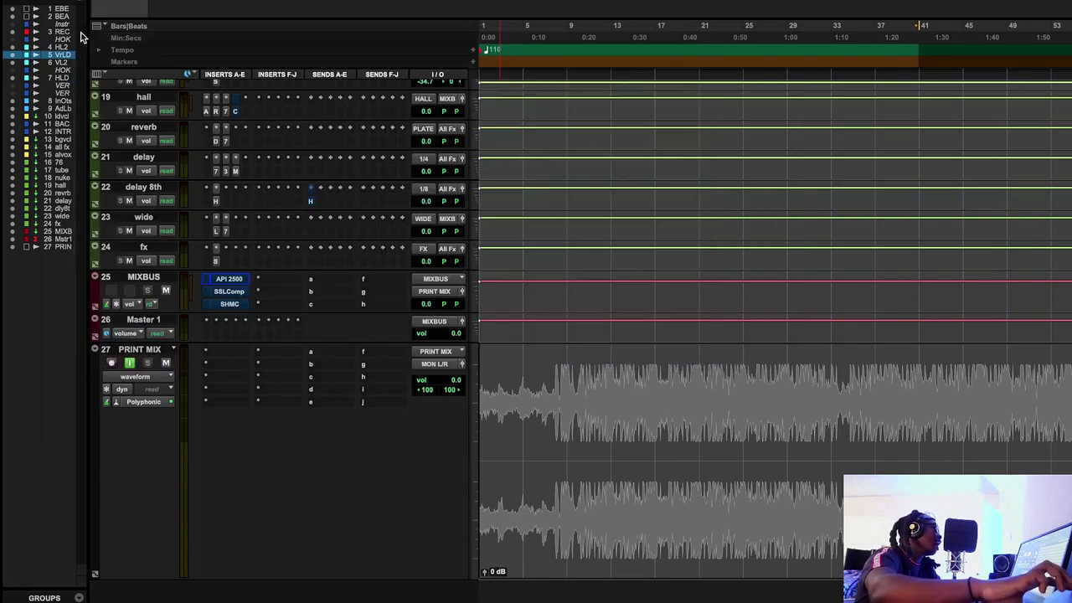
{"action": "left_click", "coordinate": [230, 292]}
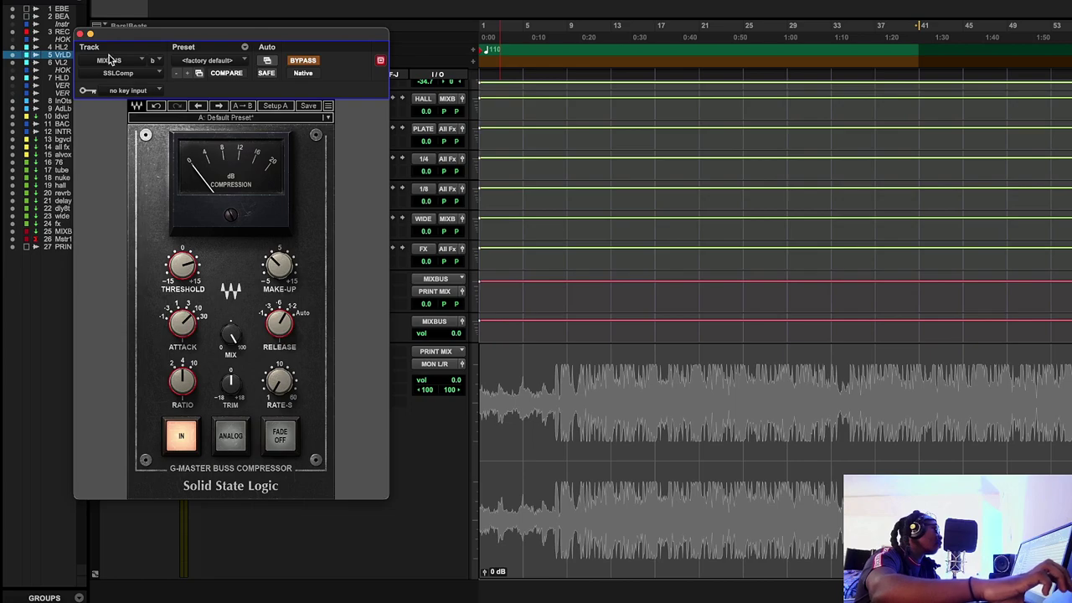
{"action": "left_click", "coordinate": [79, 34]}
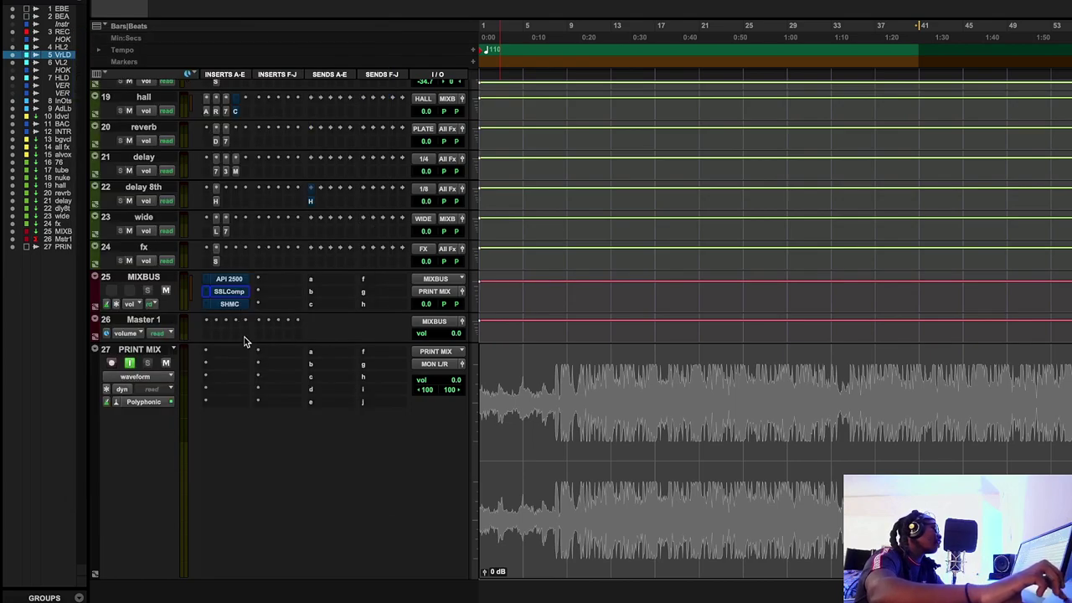
{"action": "left_click", "coordinate": [230, 304]}
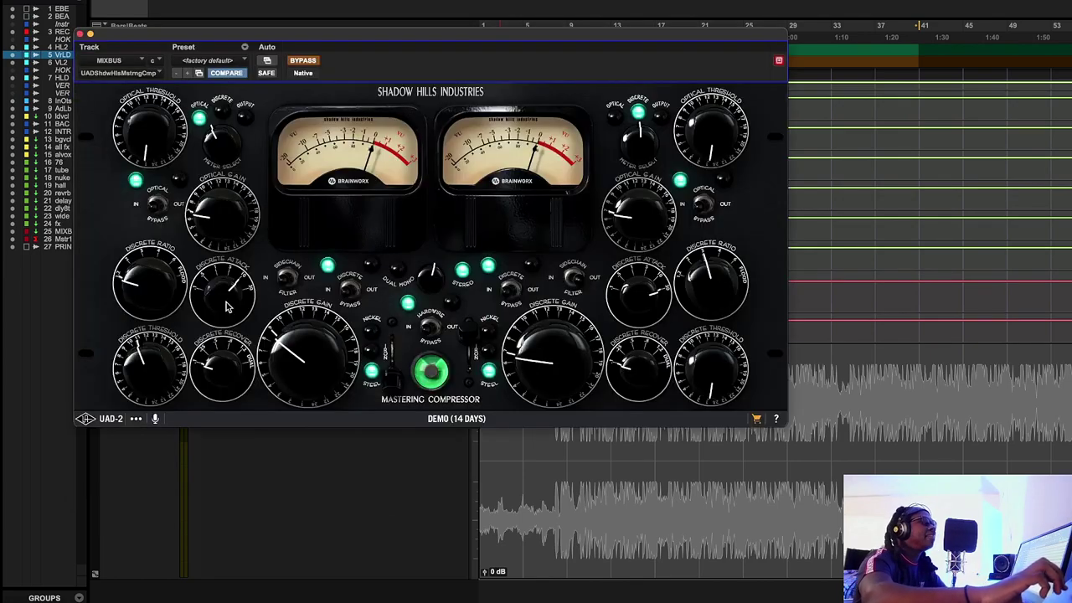
{"action": "left_click", "coordinate": [79, 34]}
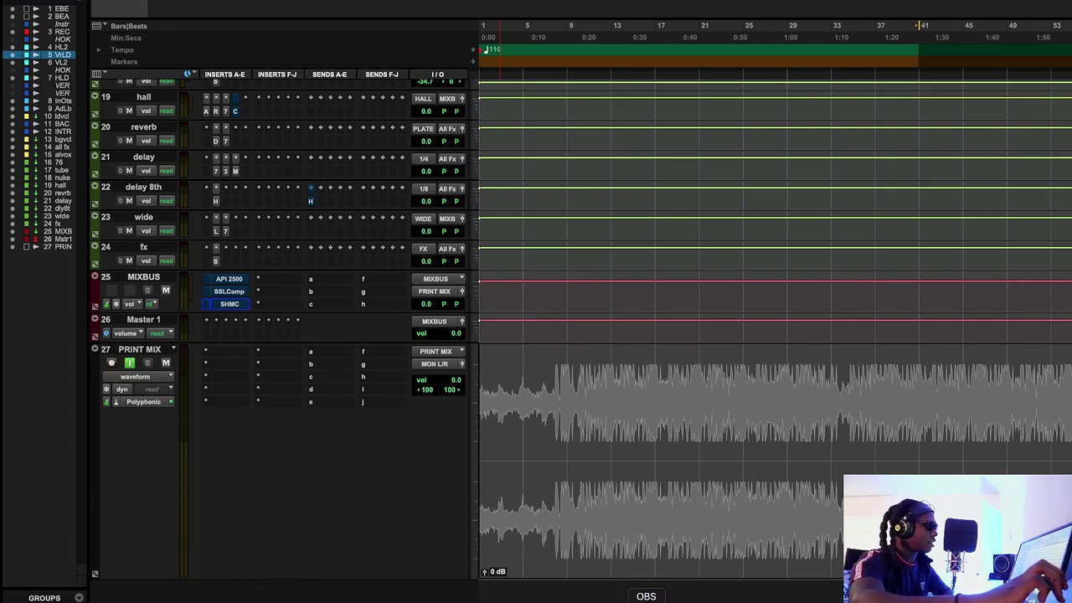
- Switch to the reference photos of studio mixing consoles, look through them, and return to the Pro Tools session
{"action": "left_click", "coordinate": [819, 599]}
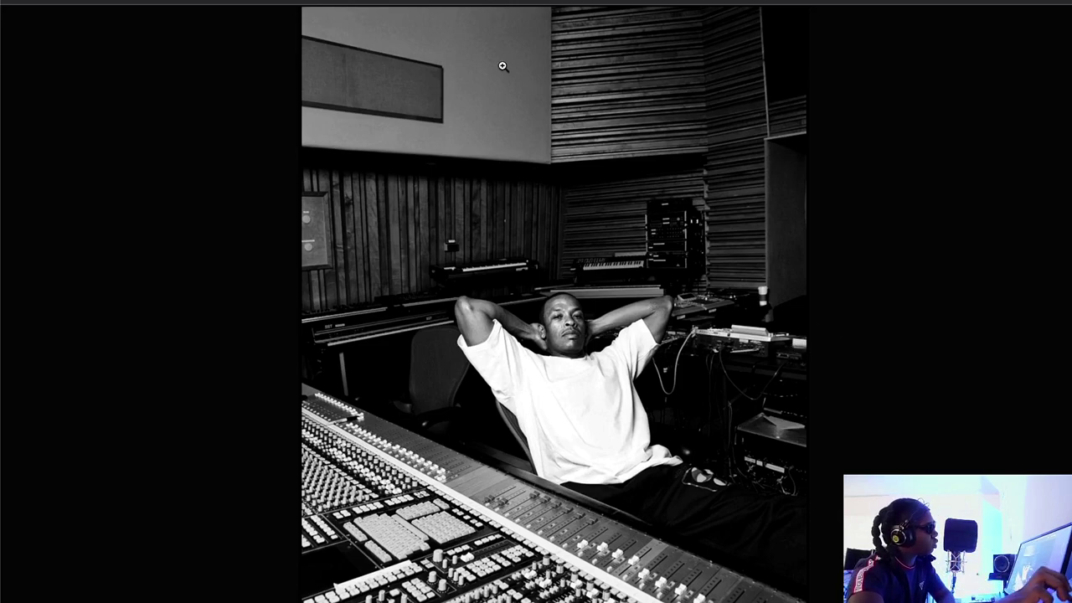
{"action": "key", "text": "ctrl+Tab"}
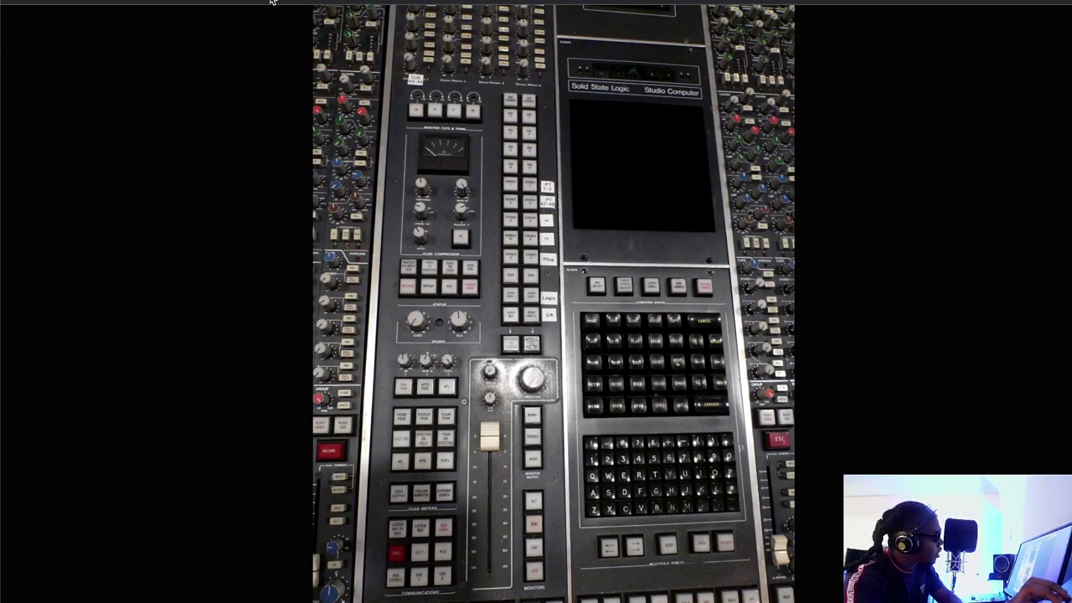
{"action": "key", "text": "Right"}
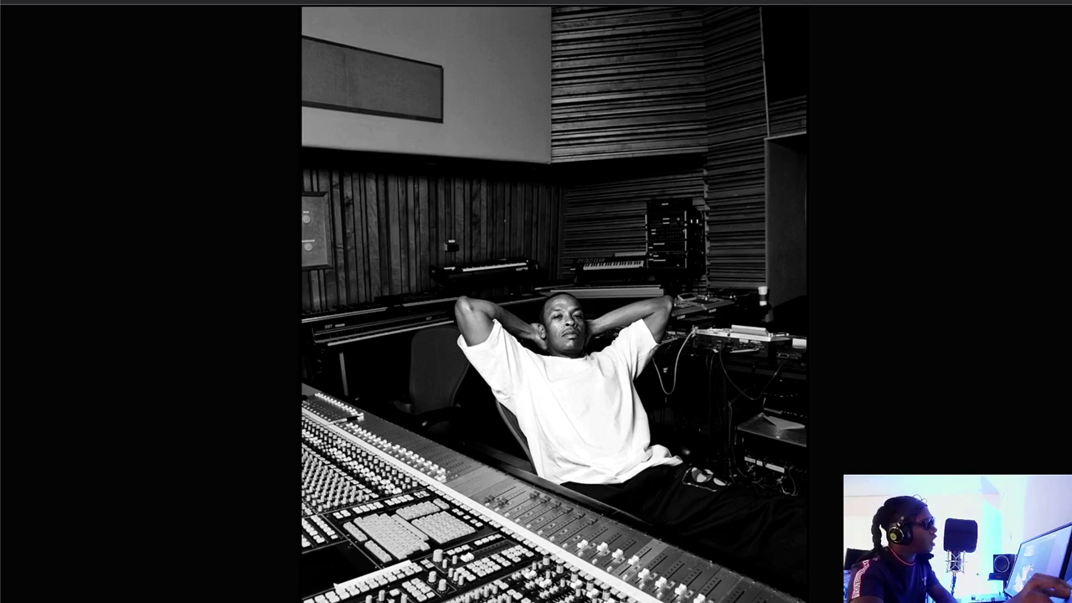
{"action": "key", "text": "ctrl+Tab"}
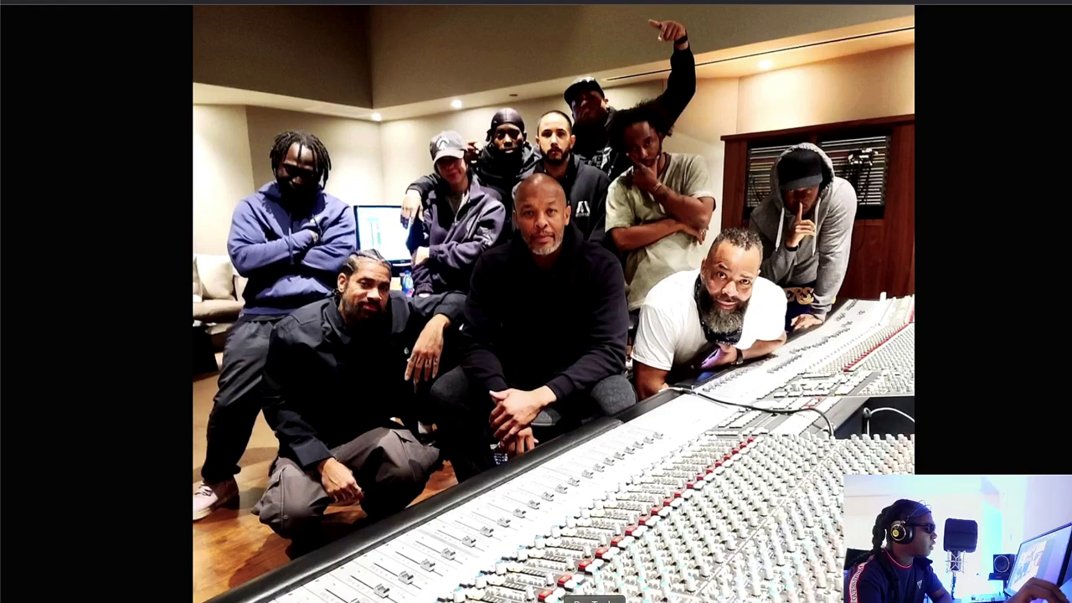
{"action": "left_click", "coordinate": [593, 599]}
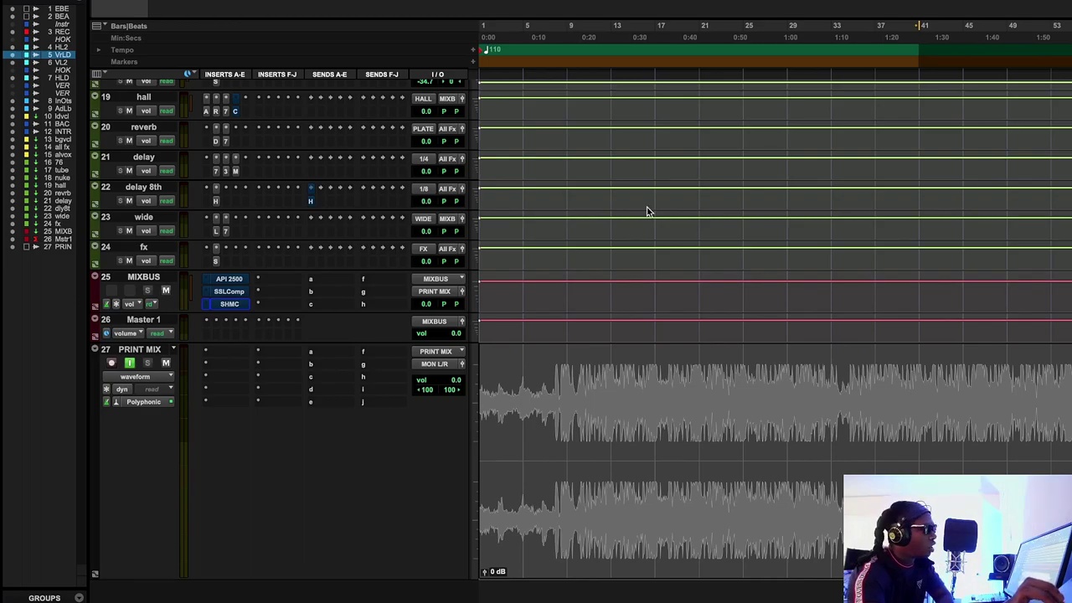
- Take the SSLComp insert on MIXBUS out of bypass and place its open window clear of the insert slots
{"action": "right_click", "coordinate": [238, 296]}
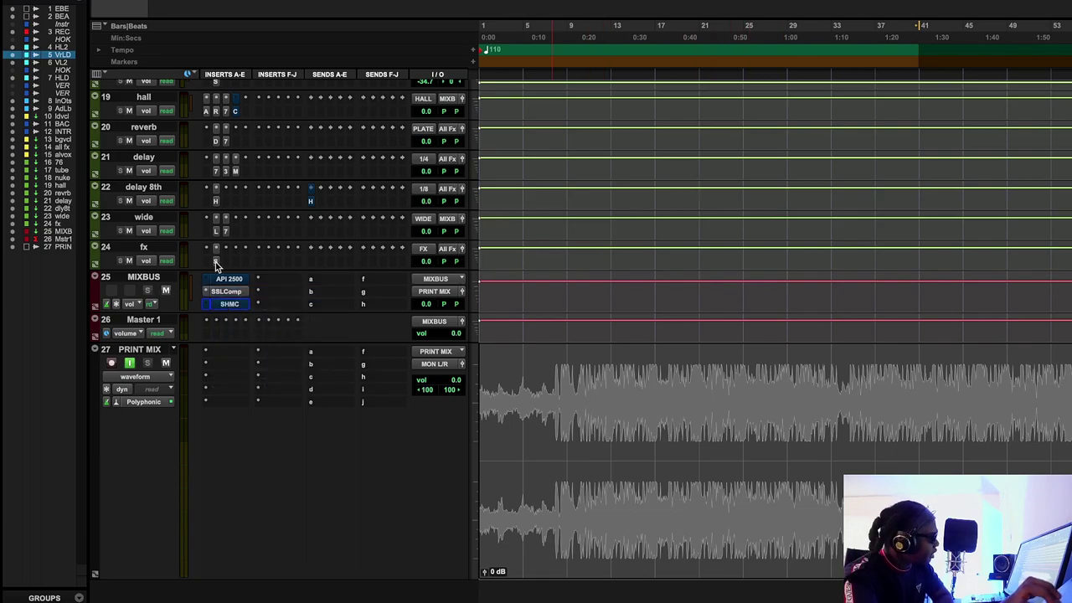
{"action": "left_click", "coordinate": [225, 291]}
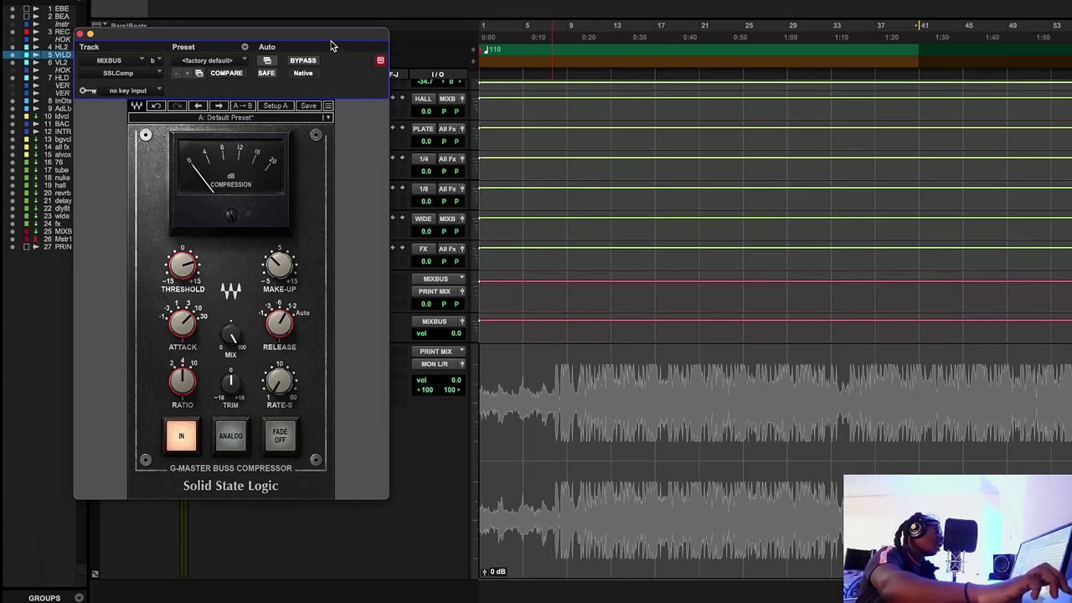
{"action": "left_click_drag", "start_coordinate": [339, 37], "coordinate": [735, 79]}
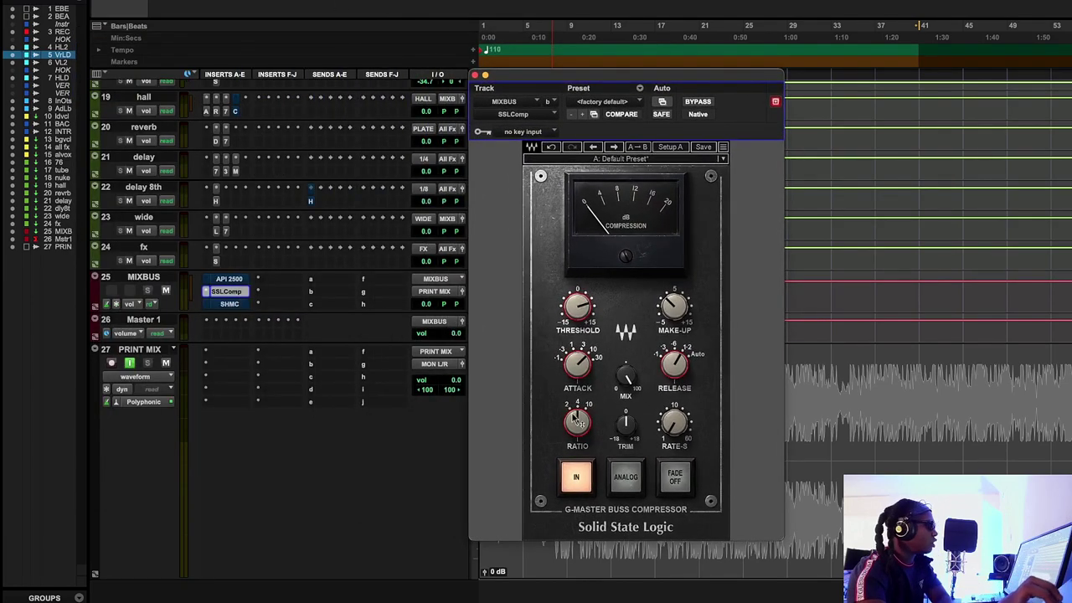
{"action": "mouse_move", "coordinate": [586, 428]}
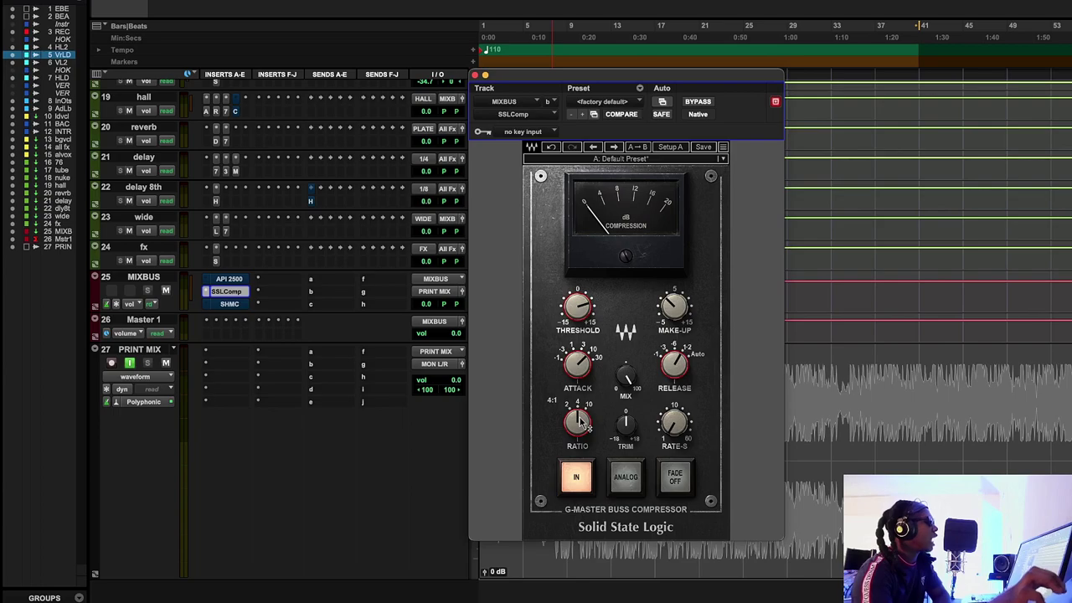
{"action": "mouse_move", "coordinate": [674, 364]}
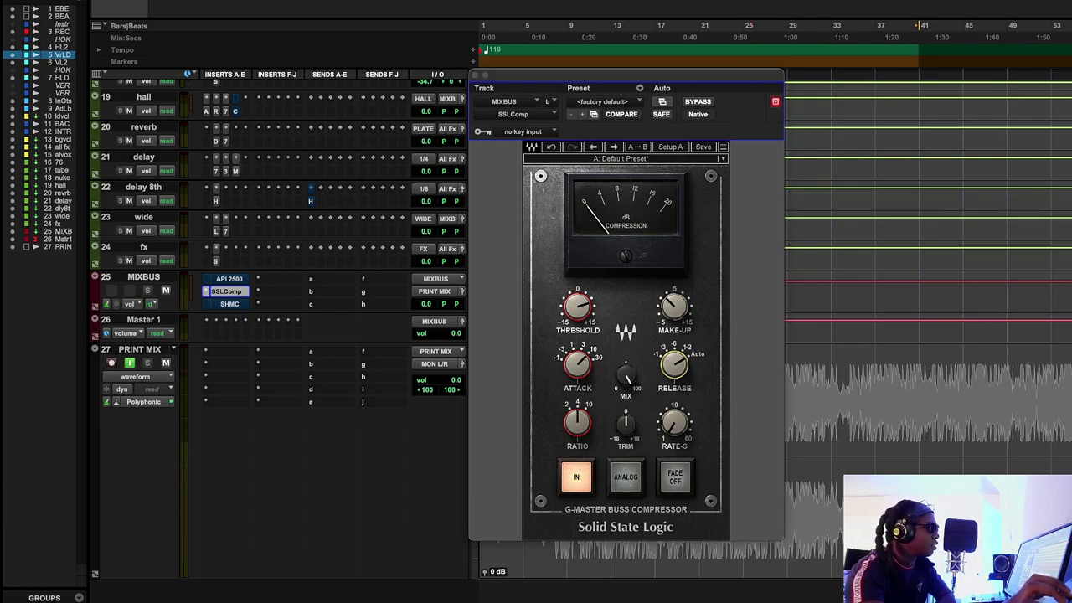
- Play from just before bar 41, compare SSLComp with its bypass, and lower its make-up gain to about 1.4 dB to match levels
{"action": "key", "text": "space"}
{"action": "left_click", "coordinate": [912, 62]}
{"action": "scroll", "coordinate": [913, 170], "scroll_direction": "up", "scroll_amount": 10}
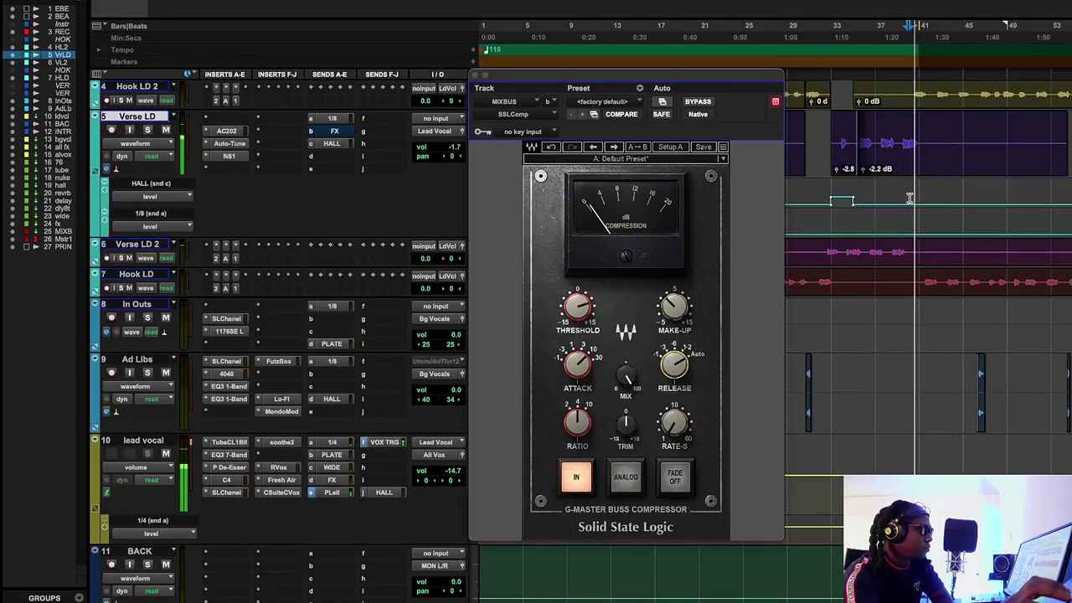
{"action": "left_click", "coordinate": [698, 101]}
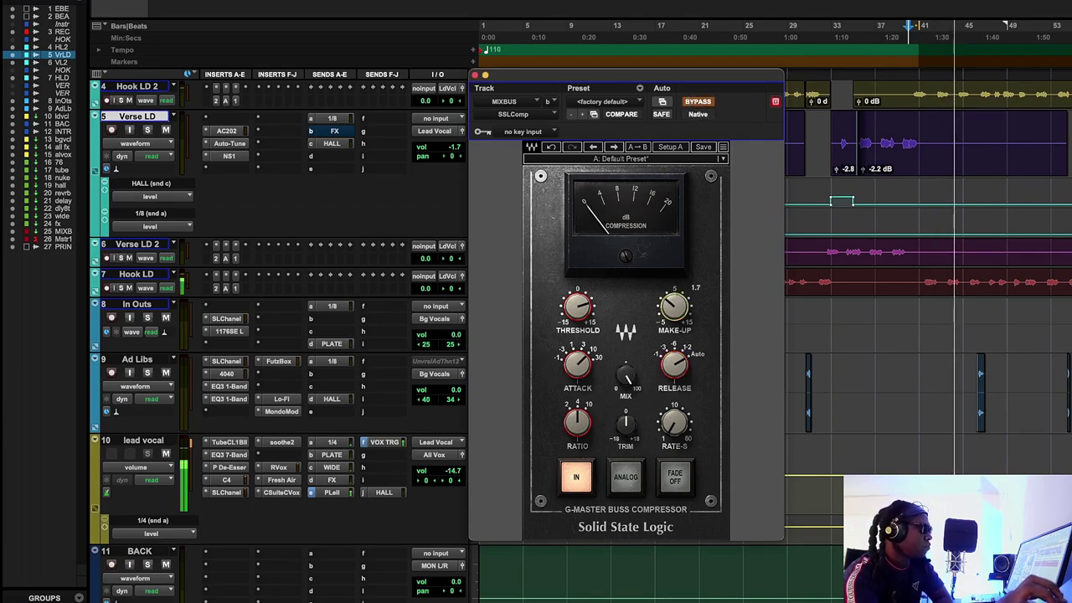
{"action": "left_click", "coordinate": [699, 101]}
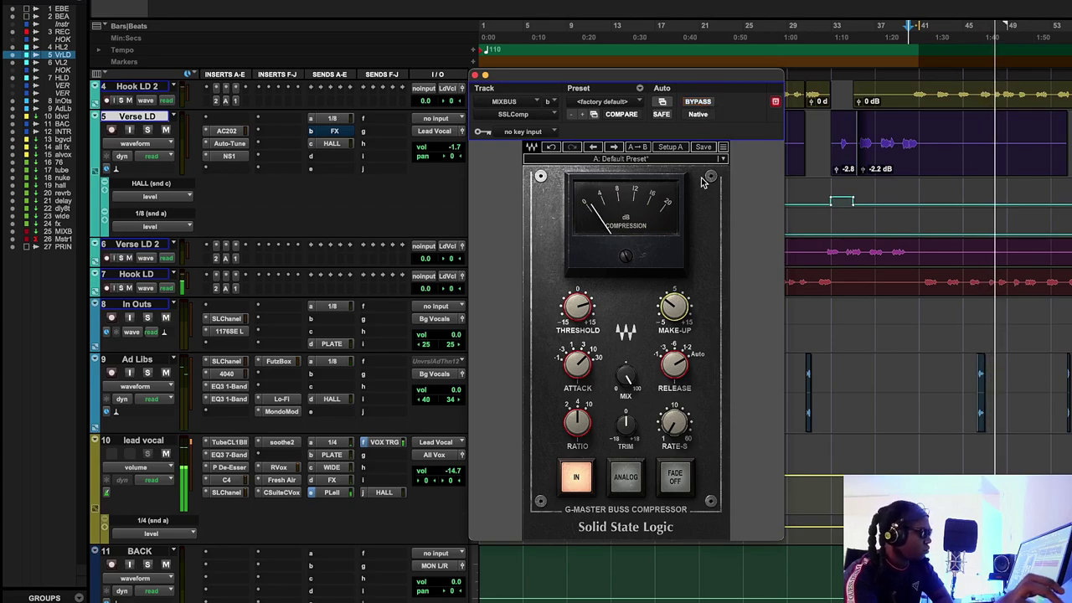
{"action": "mouse_move", "coordinate": [674, 308]}
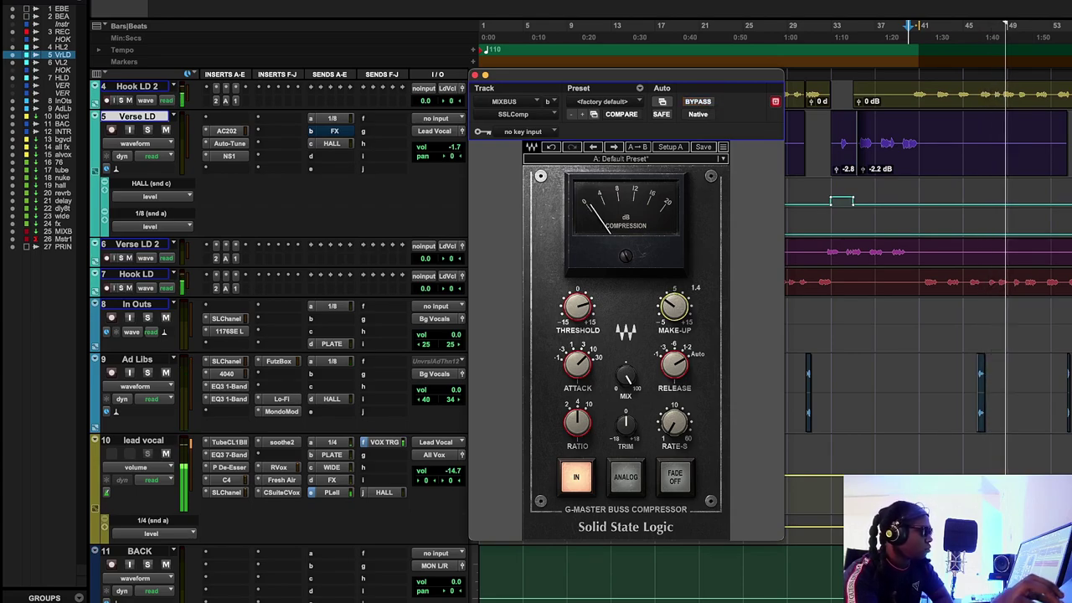
{"action": "left_click_drag", "start_coordinate": [675, 309], "coordinate": [671, 307]}
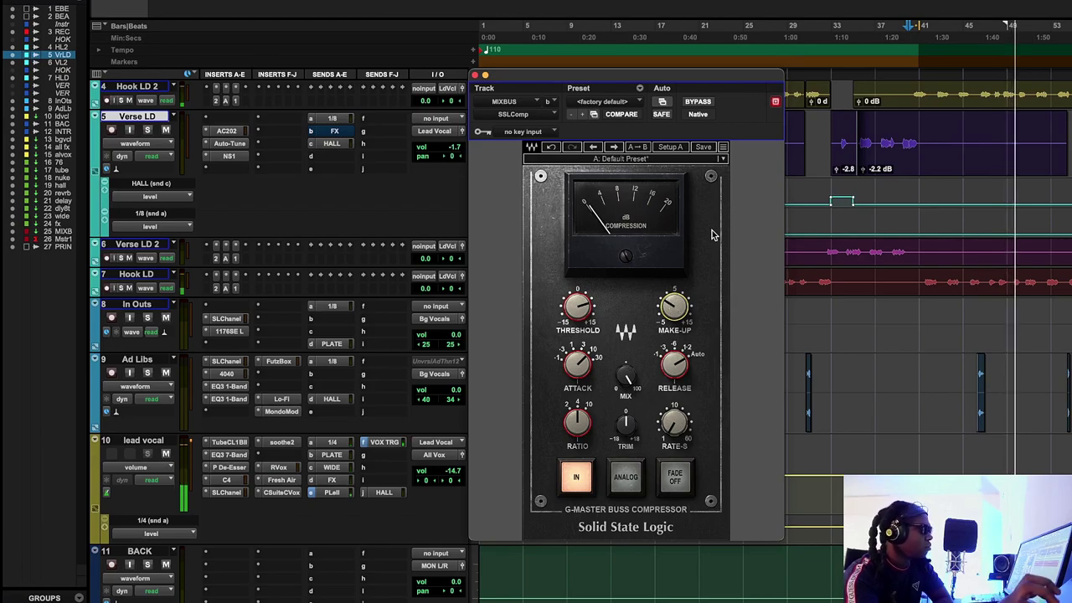
- Replay the hook from bar 41 while switching SSLComp in and out of bypass to compare the mix, ending with playback stopped
{"action": "left_click", "coordinate": [702, 102]}
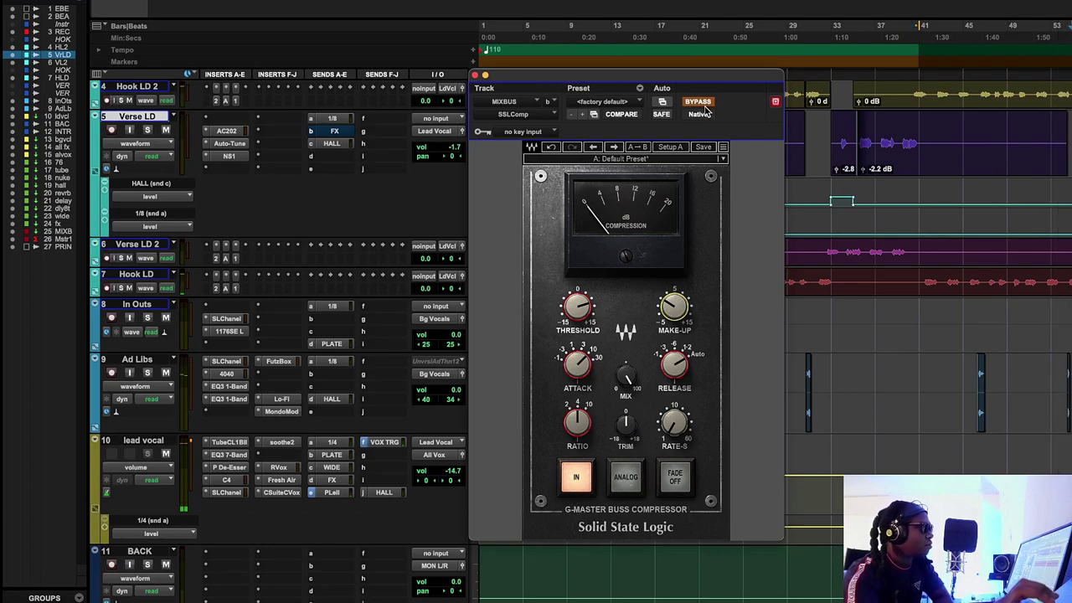
{"action": "left_click", "coordinate": [919, 37]}
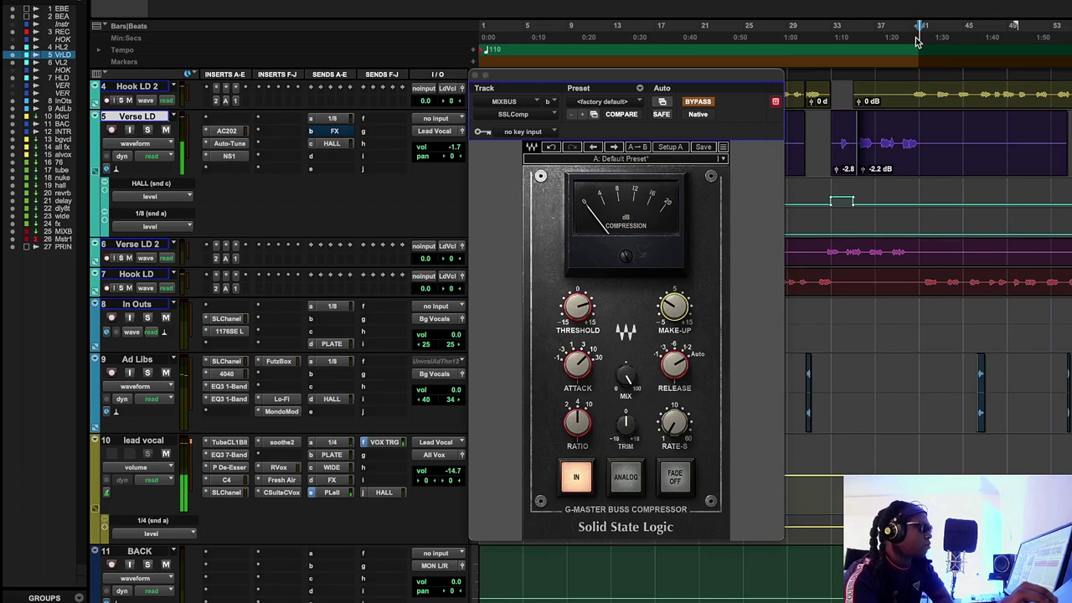
{"action": "left_click", "coordinate": [699, 102]}
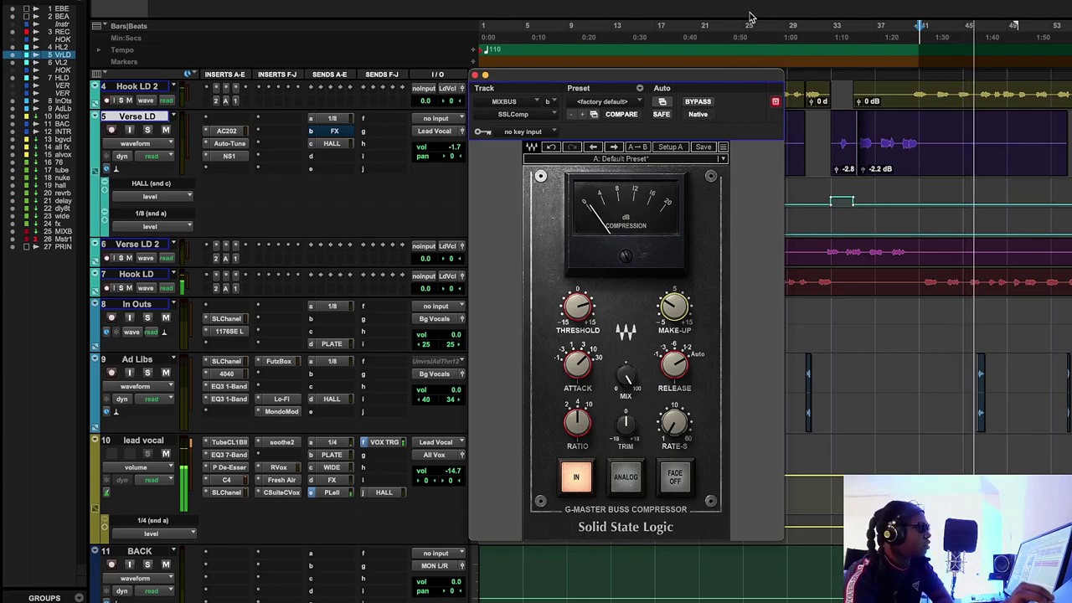
{"action": "left_click", "coordinate": [698, 102]}
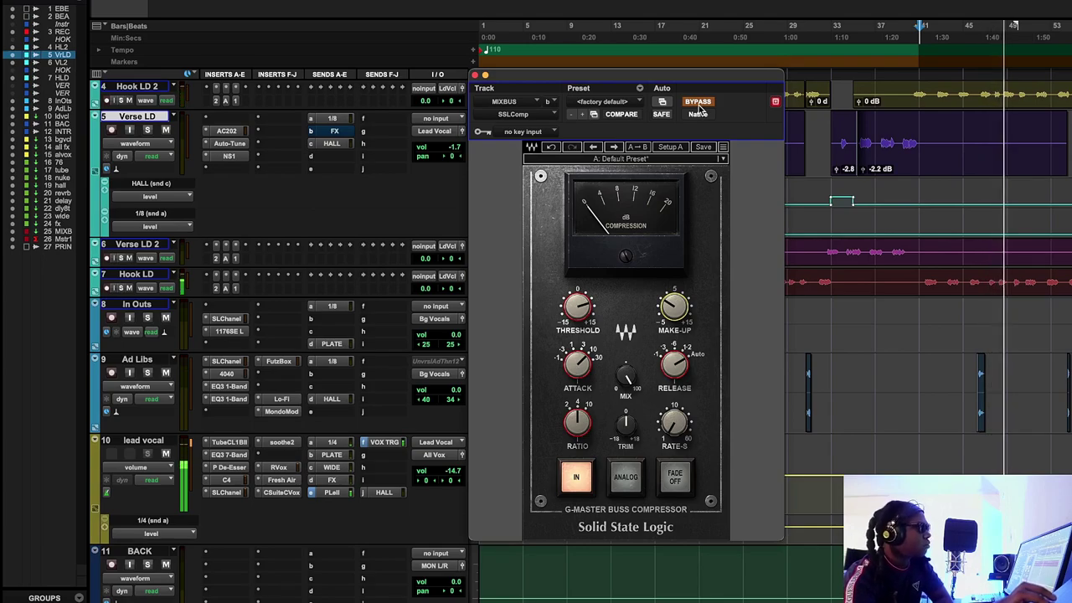
{"action": "left_click", "coordinate": [699, 105]}
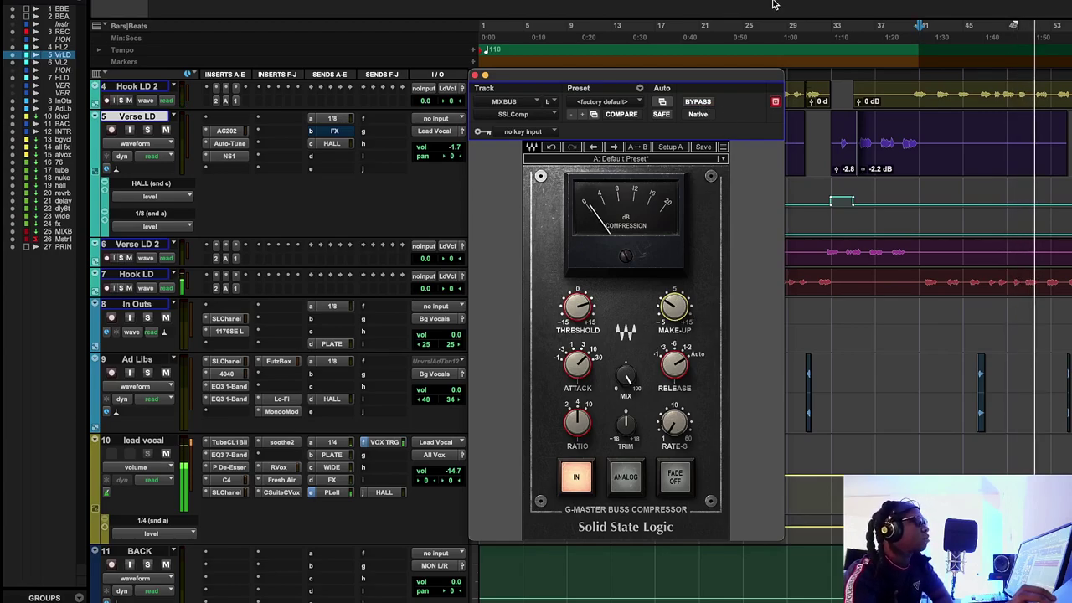
{"action": "key", "text": "space"}
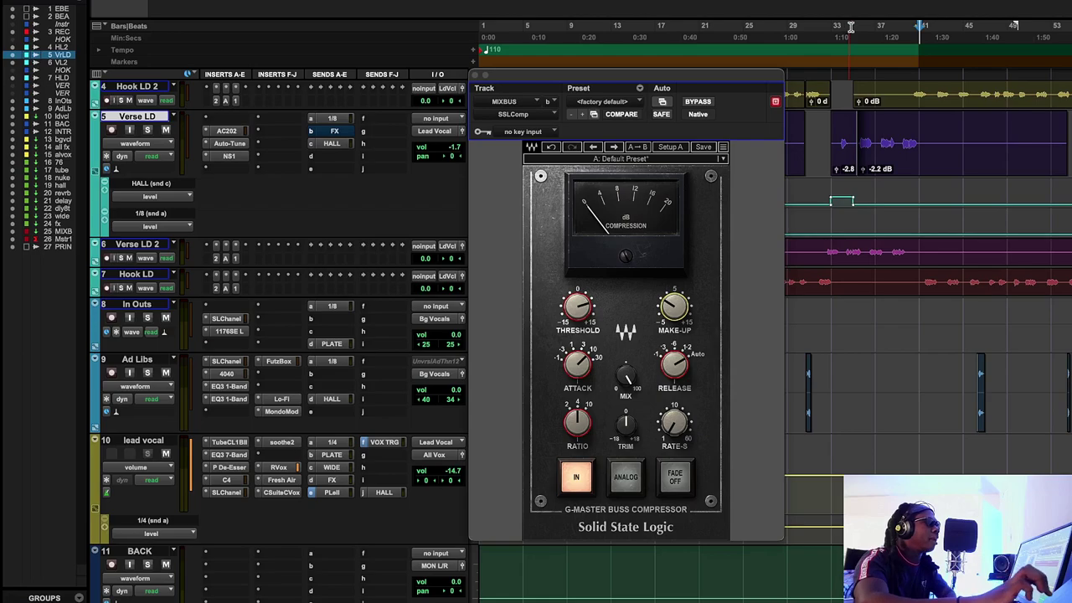
- Repeat the SSLComp bypass comparison during playback, leave the compressor active, and close its window to return to the MIXBUS inserts
{"action": "key", "text": "space"}
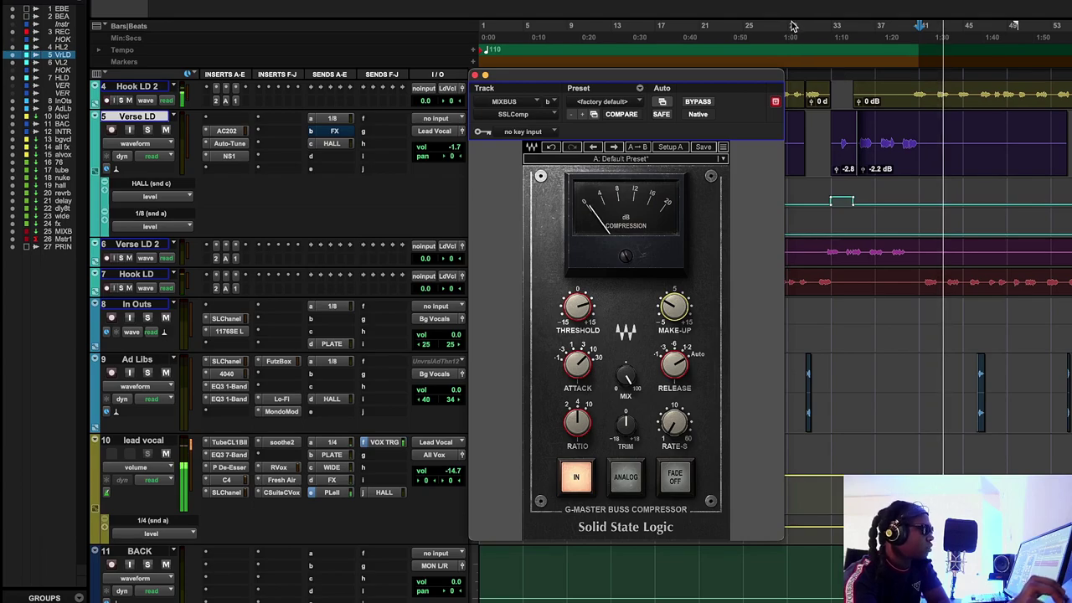
{"action": "left_click", "coordinate": [700, 101]}
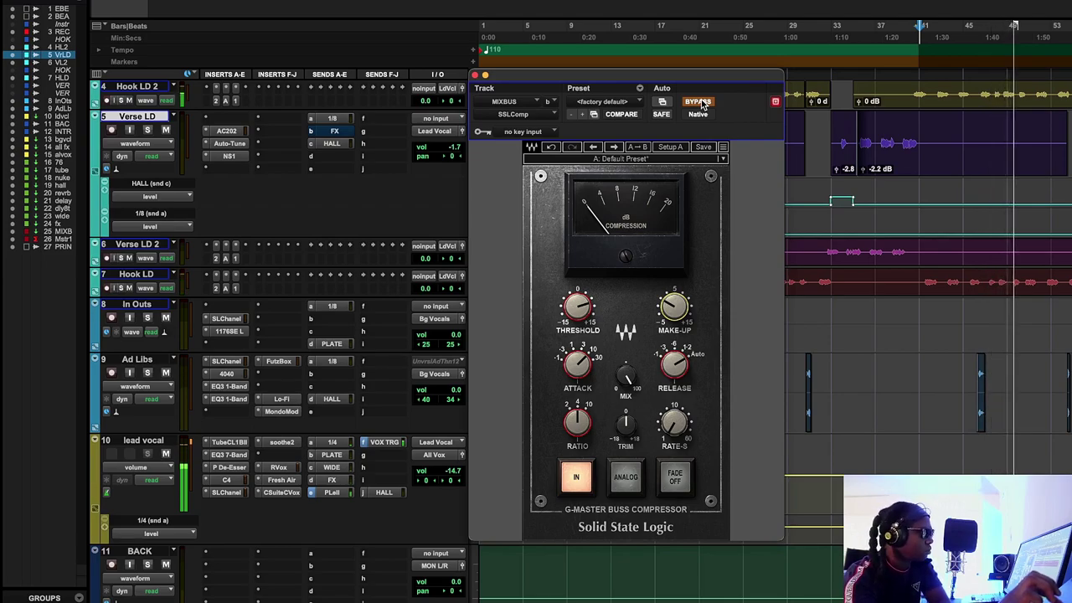
{"action": "left_click", "coordinate": [700, 102]}
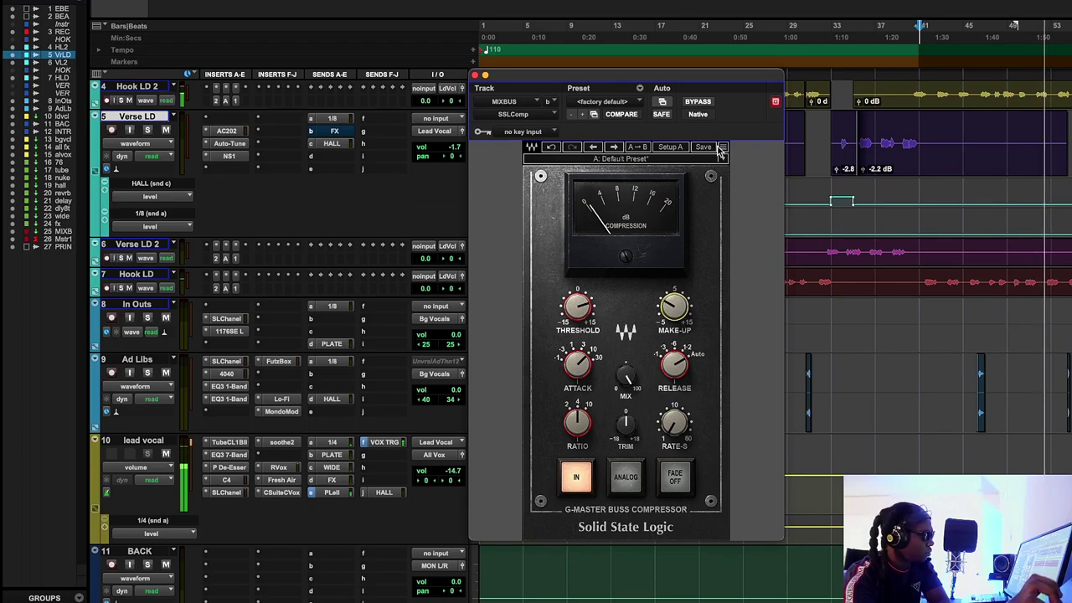
{"action": "left_click", "coordinate": [695, 107]}
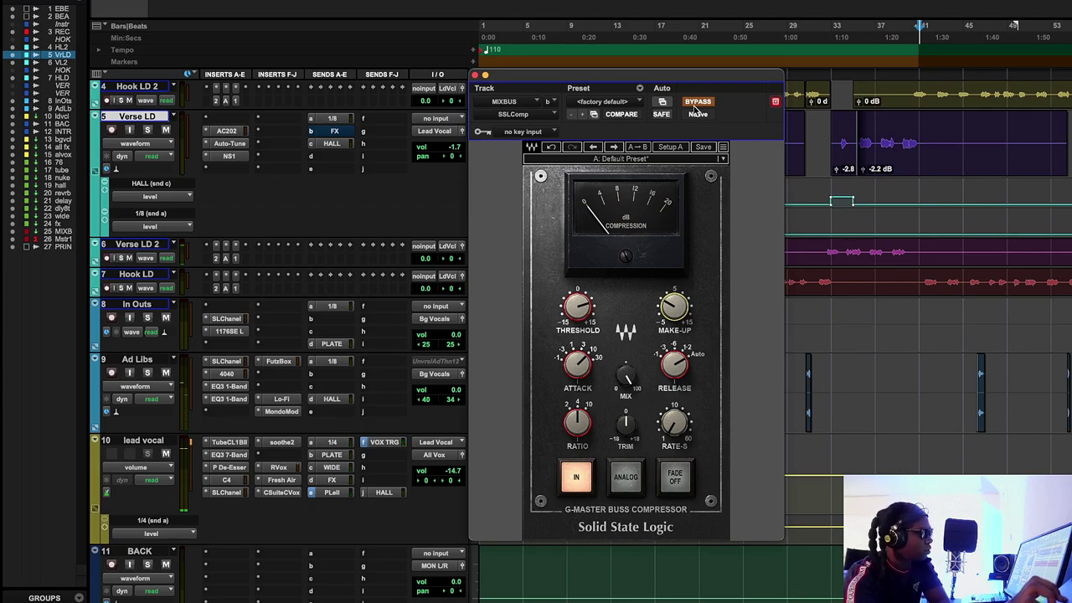
{"action": "left_click", "coordinate": [693, 104]}
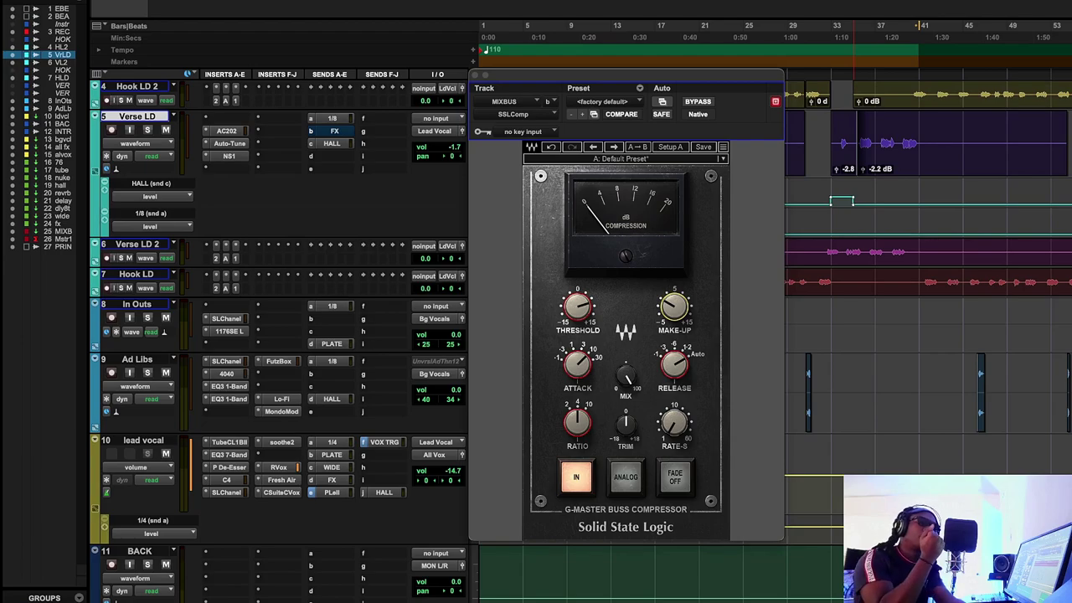
{"action": "left_click", "coordinate": [479, 75]}
{"action": "scroll", "coordinate": [627, 363], "scroll_direction": "down", "scroll_amount": 10}
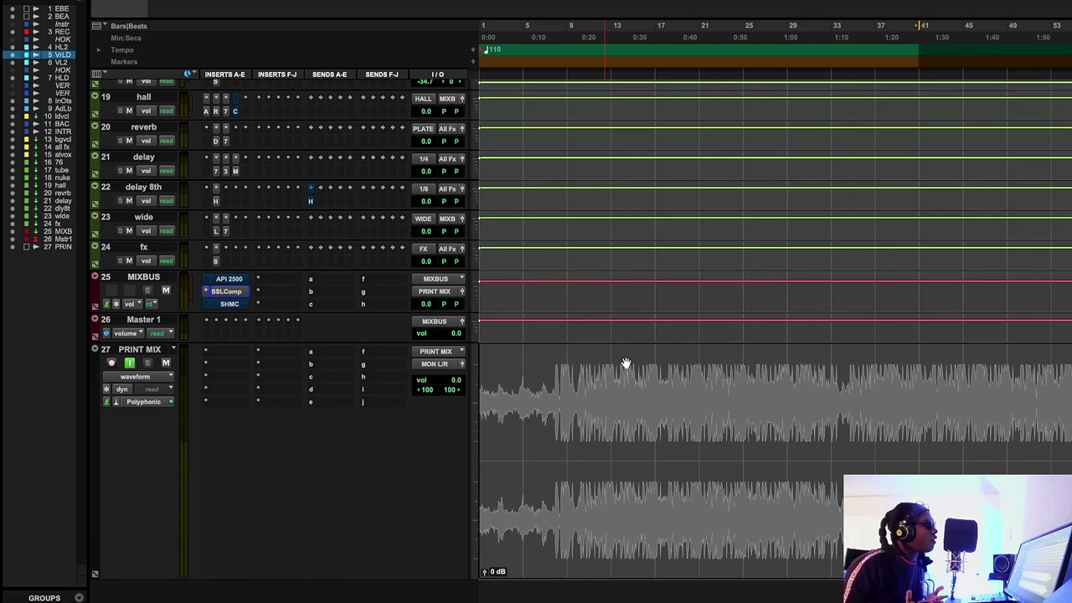
- Stop playback and bypass the SSLComp insert on the MIXBUS track
{"action": "key", "text": "space"}
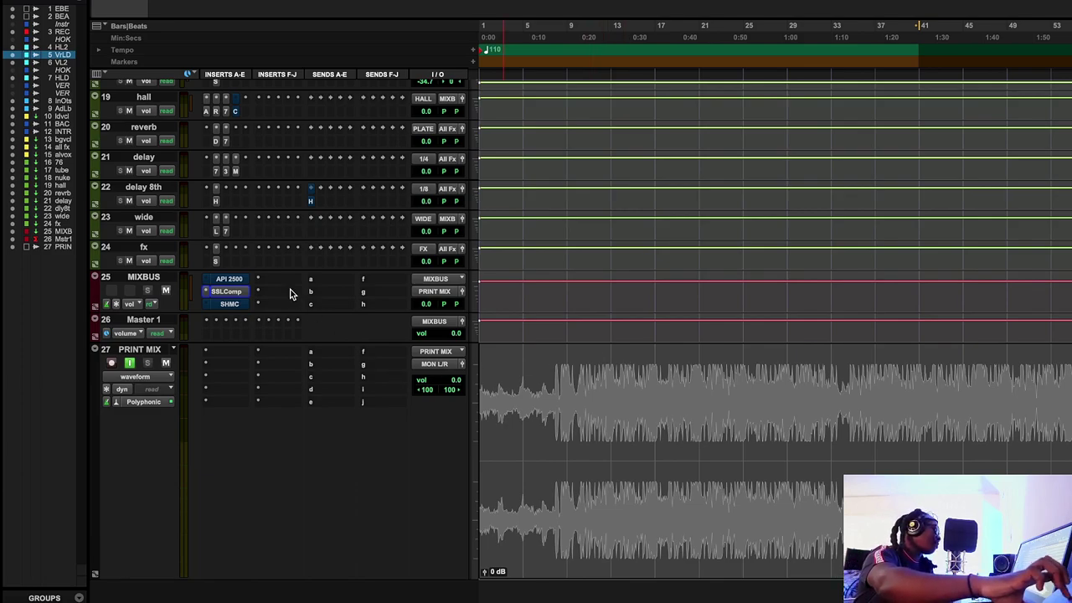
{"action": "right_click", "coordinate": [226, 290]}
{"action": "left_click", "coordinate": [240, 293]}
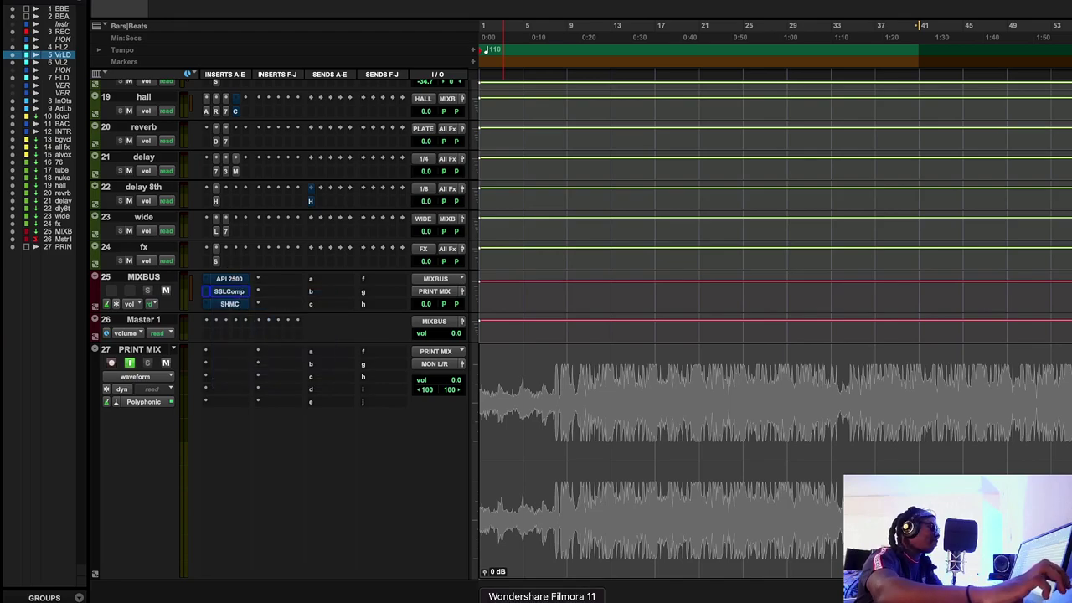
- Switch to the web browser and advance from the studio group photo to the picture of the rack with the hardware API 2500
{"action": "left_click", "coordinate": [829, 598]}
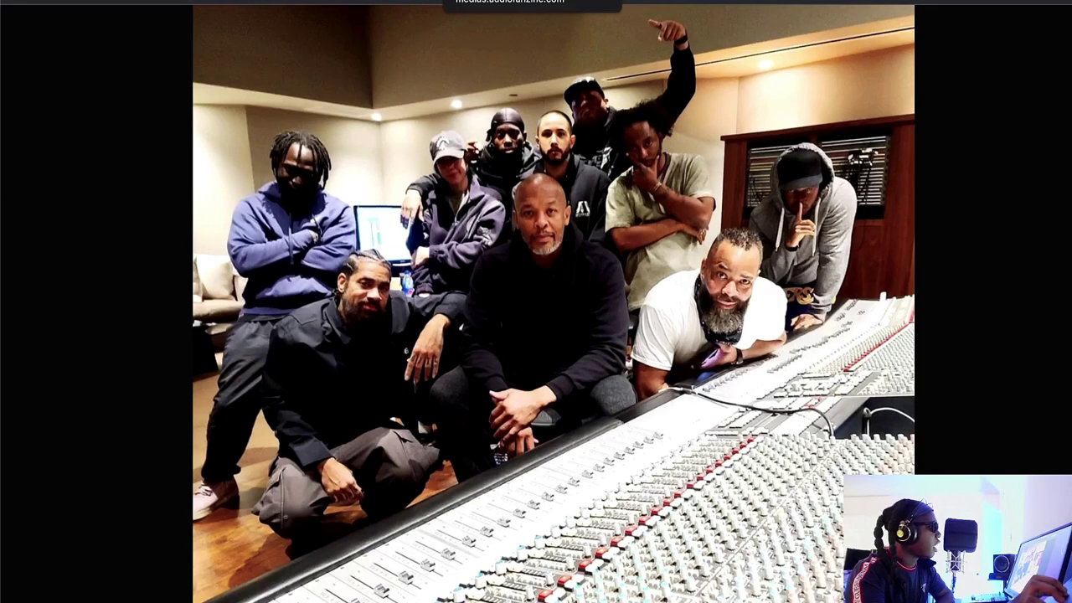
{"action": "key", "text": "Right"}
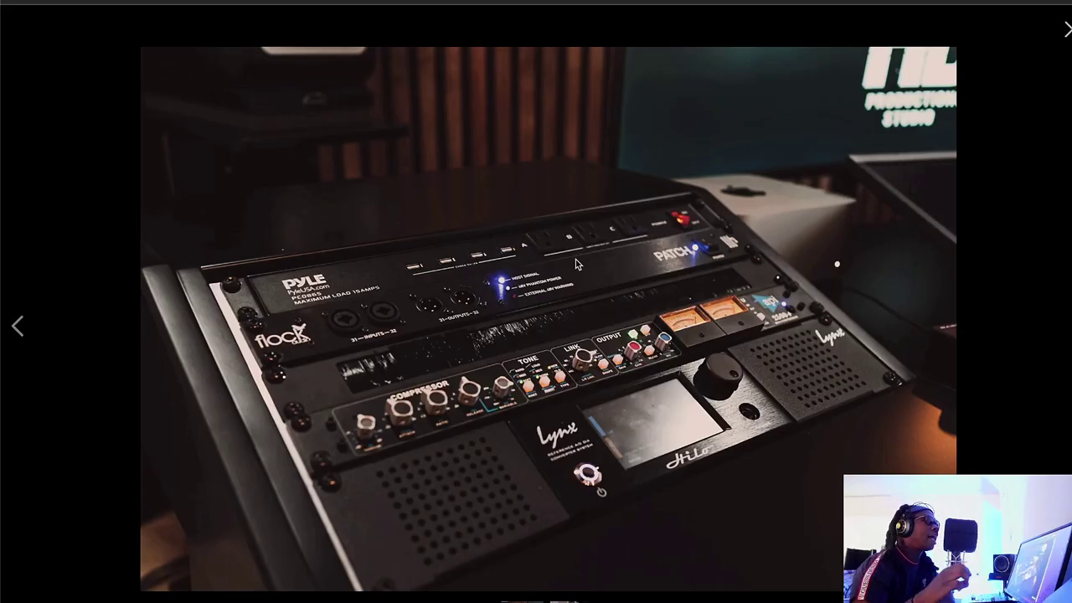
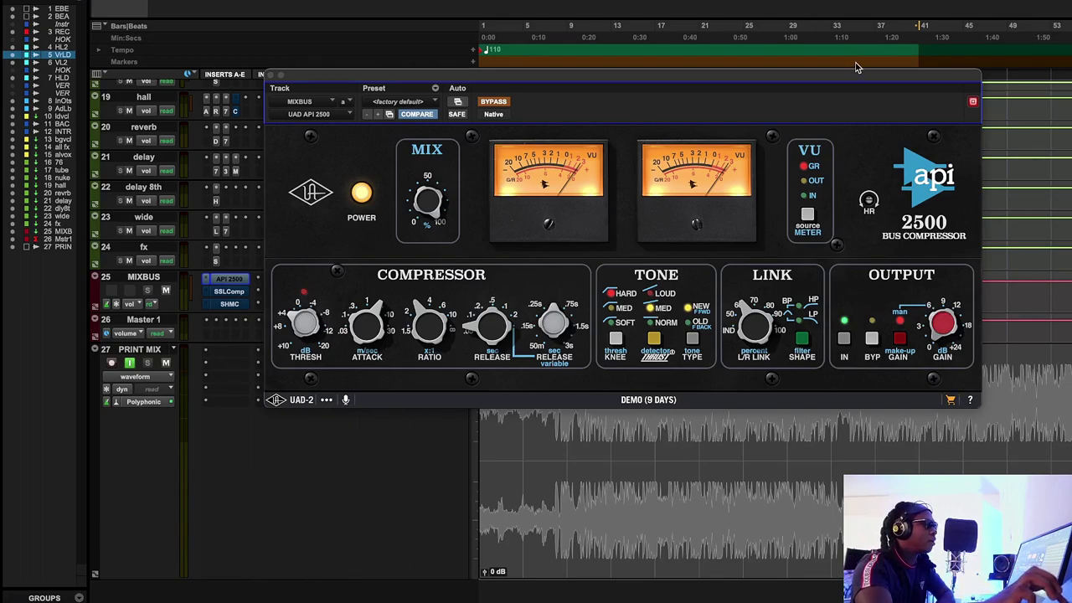
- Place the API 2500 window clear of the MIXBUS inserts and take the compressor out of bypass during playback
{"action": "left_click_drag", "start_coordinate": [849, 79], "coordinate": [756, 10]}
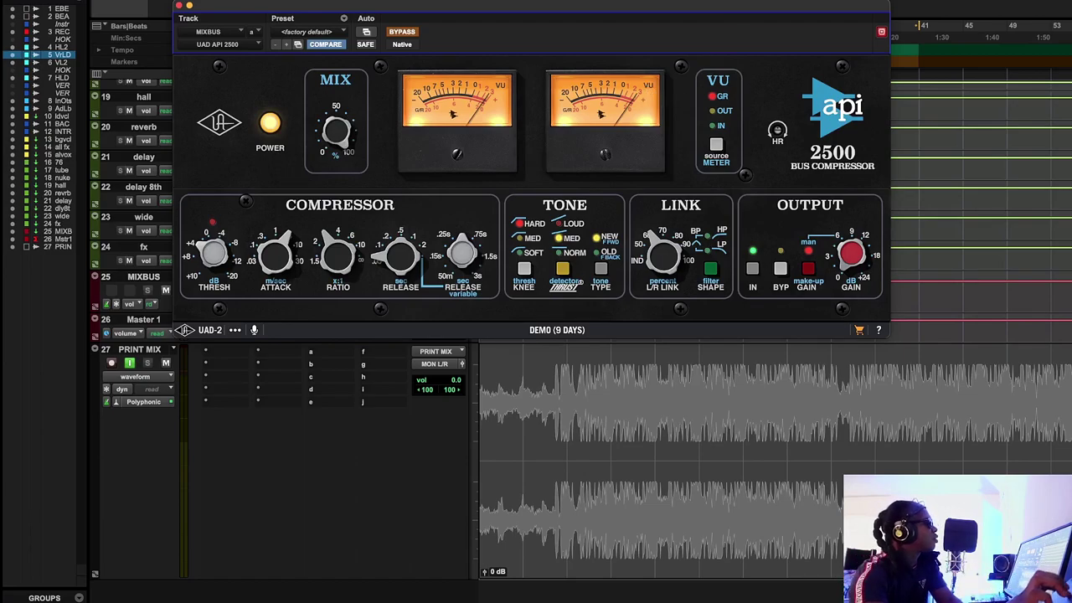
{"action": "left_click_drag", "start_coordinate": [738, 6], "coordinate": [766, 94]}
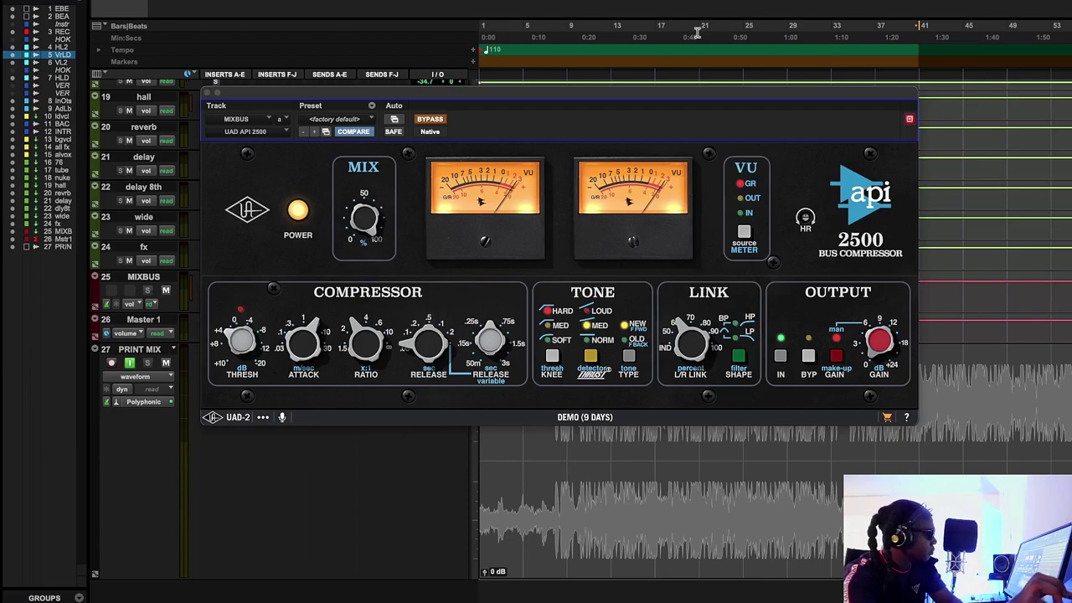
{"action": "left_click_drag", "start_coordinate": [471, 99], "coordinate": [665, 103]}
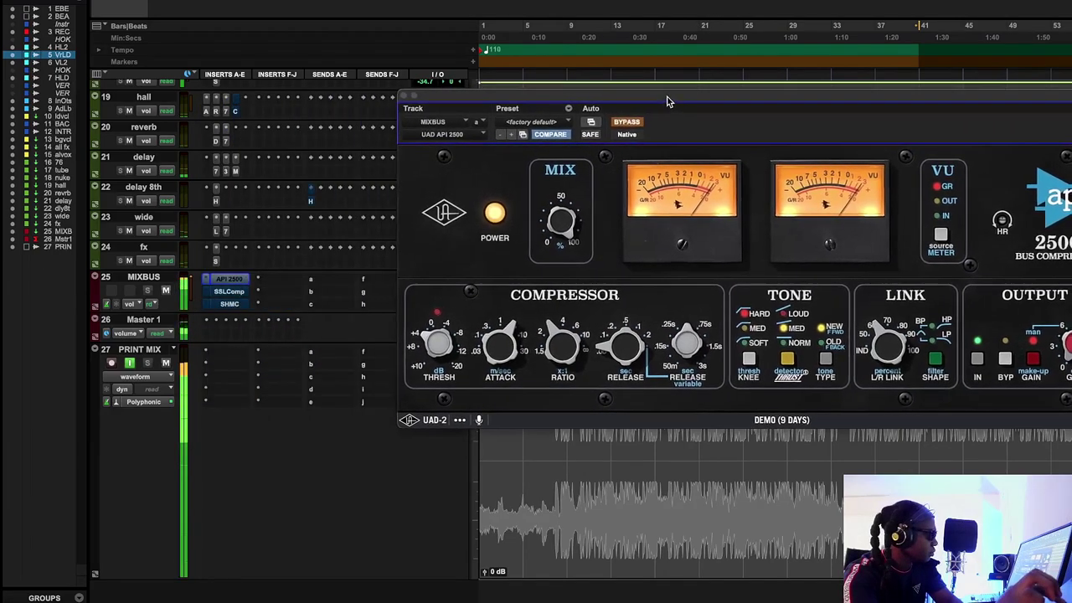
{"action": "left_click", "coordinate": [627, 122]}
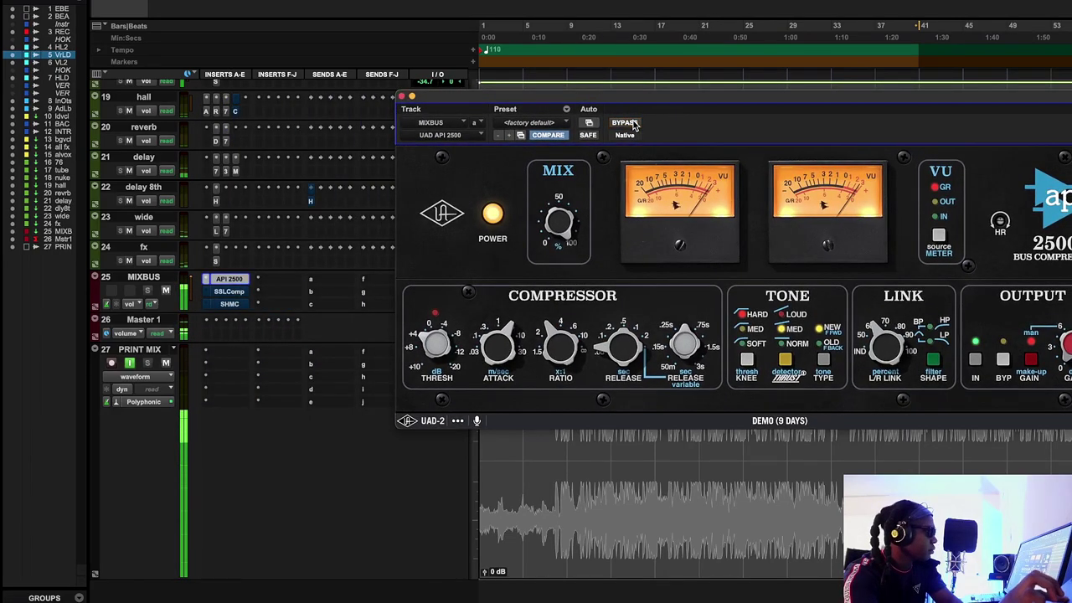
- Play the hook from just before bar 41 and switch the API 2500 in and out of bypass, ending with it bypassed
{"action": "left_click", "coordinate": [914, 45]}
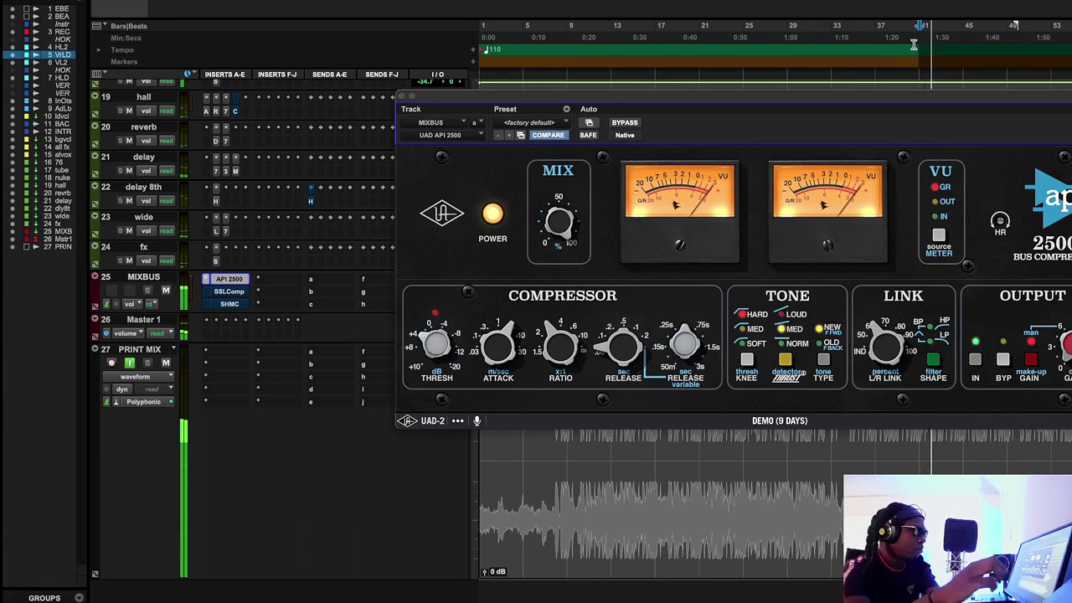
{"action": "left_click", "coordinate": [433, 337]}
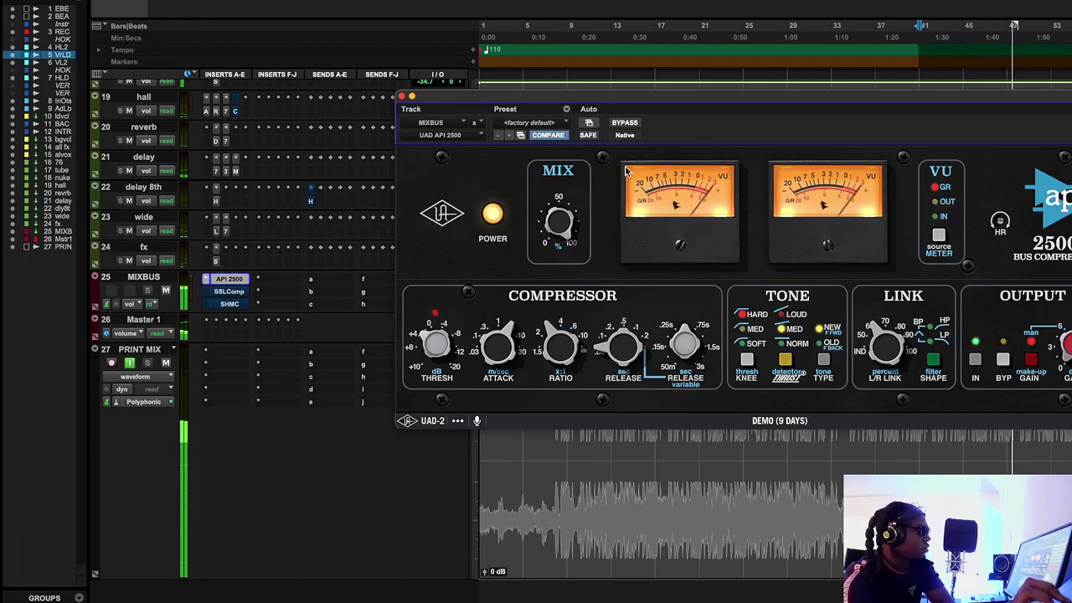
{"action": "left_click", "coordinate": [633, 126]}
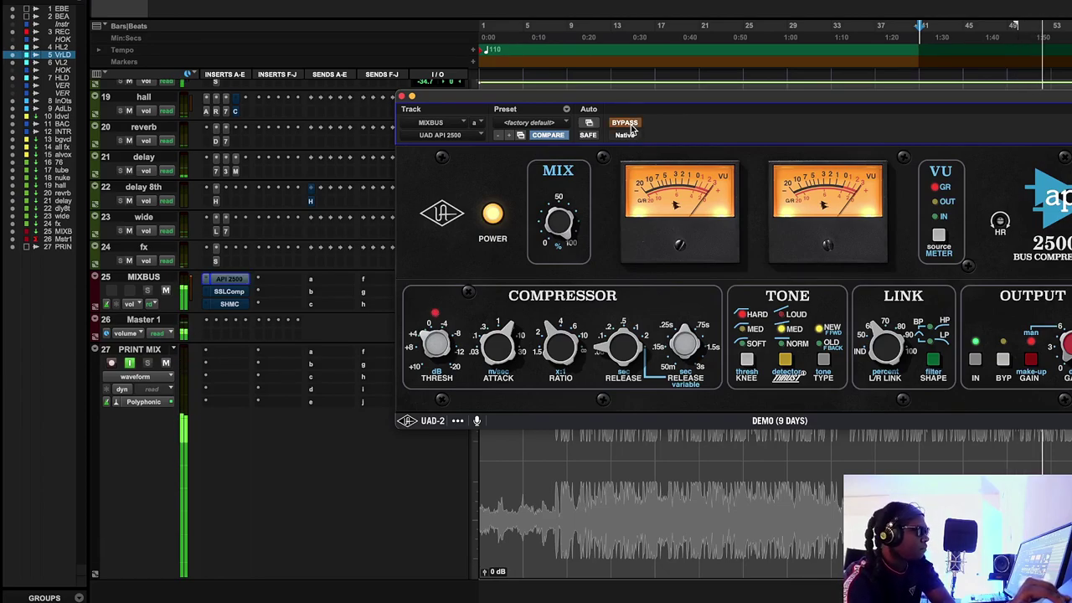
{"action": "left_click", "coordinate": [634, 126]}
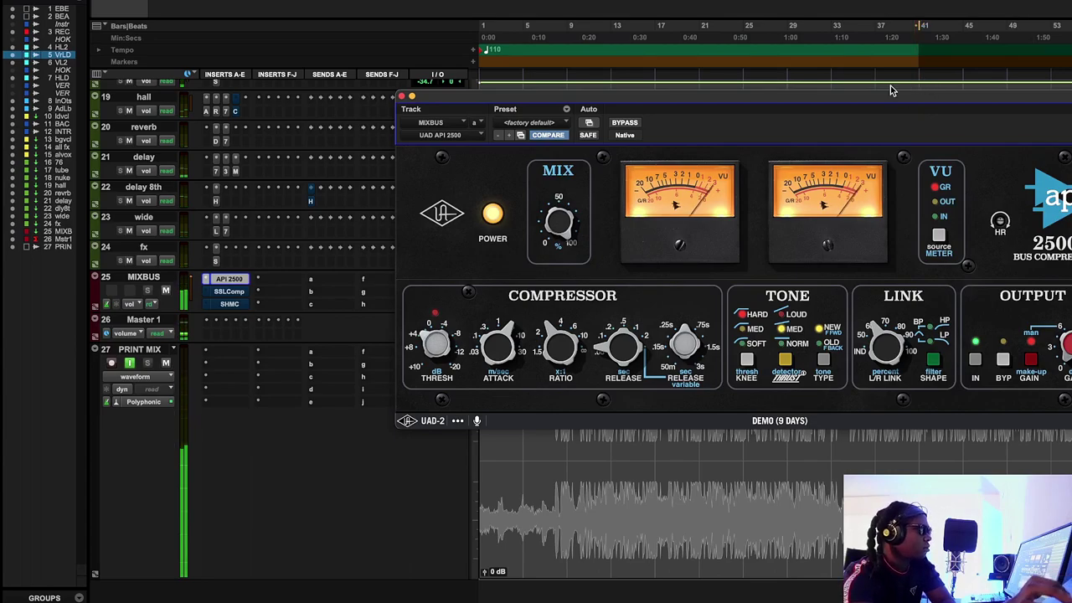
{"action": "left_click", "coordinate": [624, 123]}
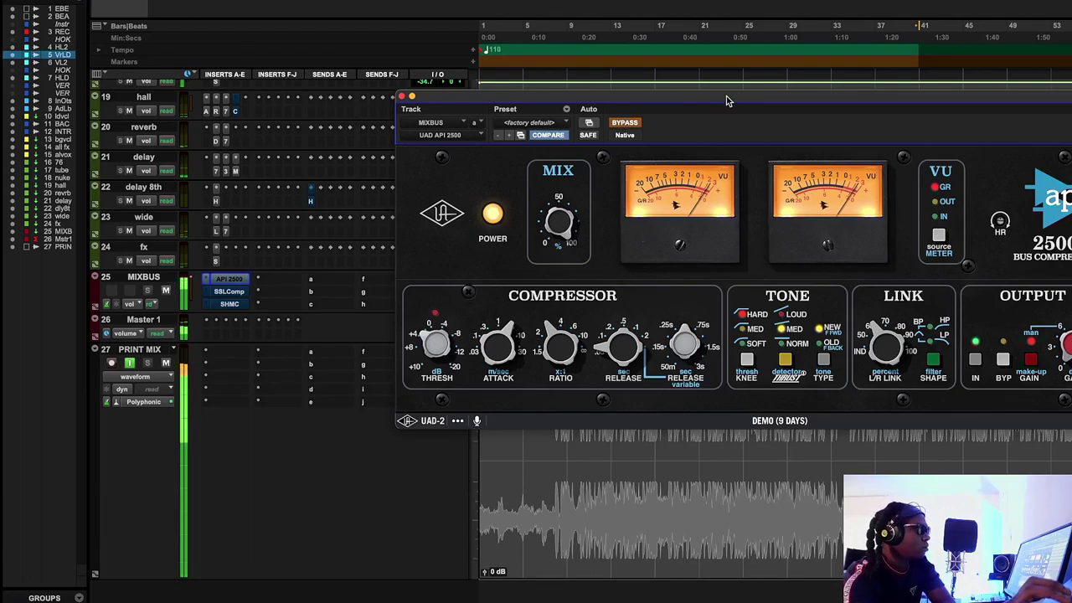
- Reactivate the API 2500 during playback near the song's start and position its window so the BEAT track can be seen
{"action": "left_click_drag", "start_coordinate": [728, 100], "coordinate": [624, 106]}
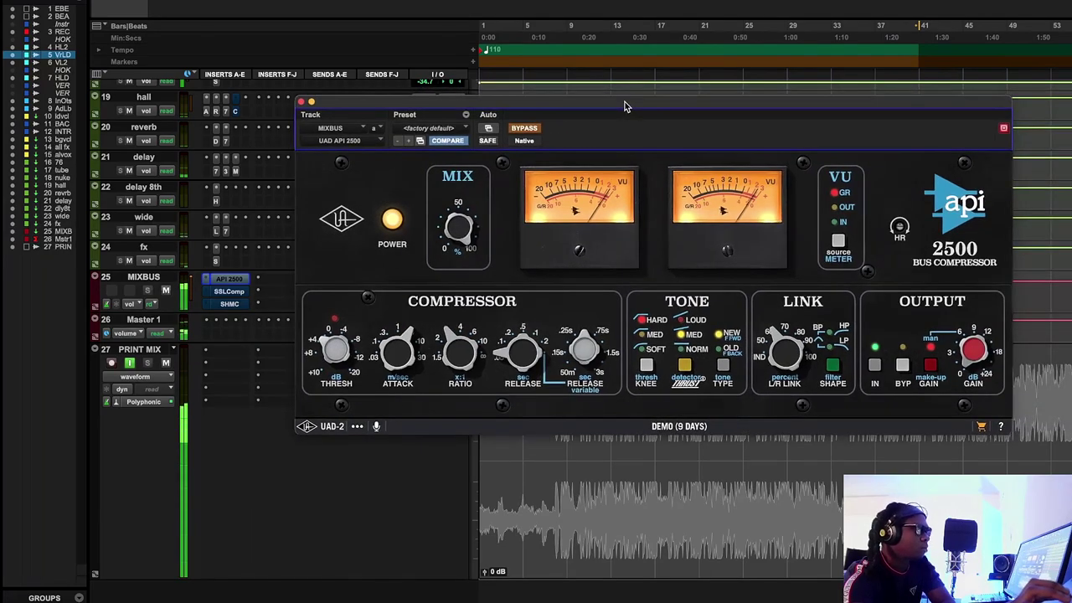
{"action": "left_click", "coordinate": [533, 129]}
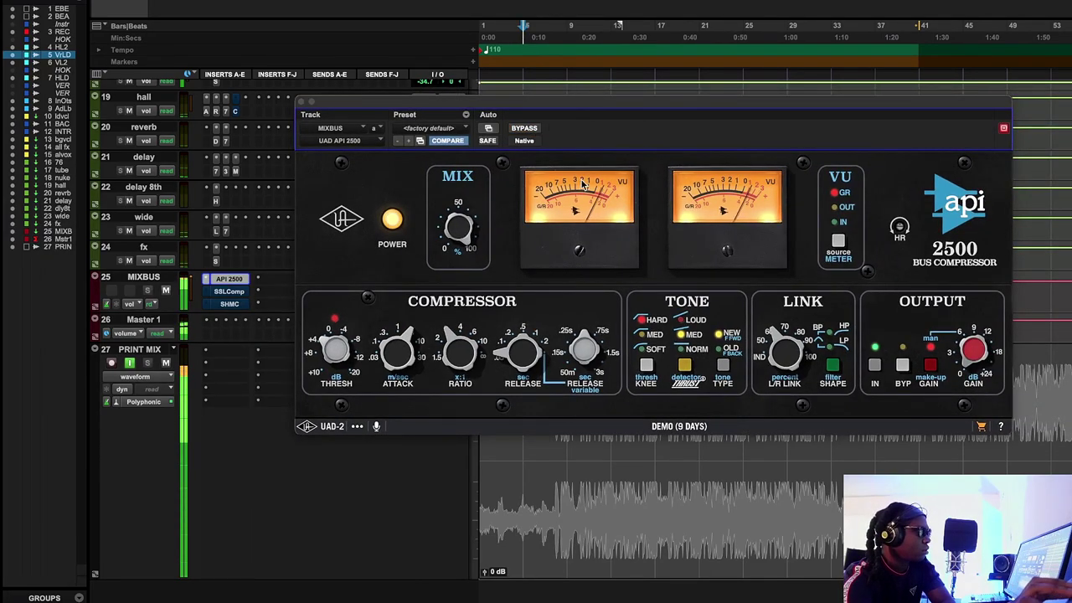
{"action": "scroll", "coordinate": [803, 128], "scroll_direction": "up", "scroll_amount": 10}
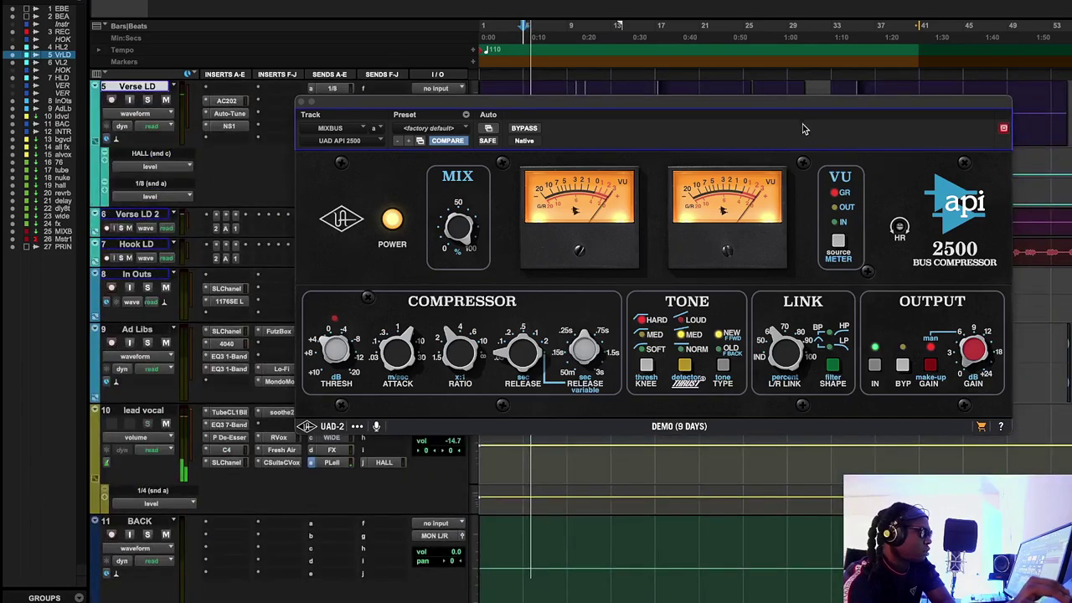
{"action": "left_click_drag", "start_coordinate": [802, 108], "coordinate": [810, 294]}
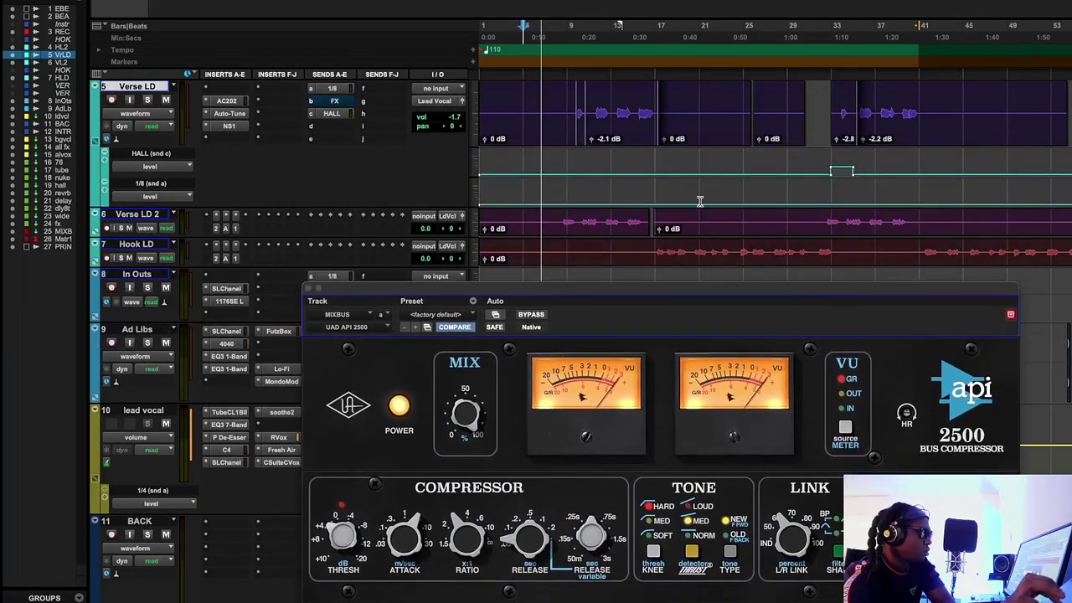
{"action": "scroll", "coordinate": [700, 201], "scroll_direction": "up", "scroll_amount": 4}
{"action": "left_click_drag", "start_coordinate": [679, 291], "coordinate": [690, 250]}
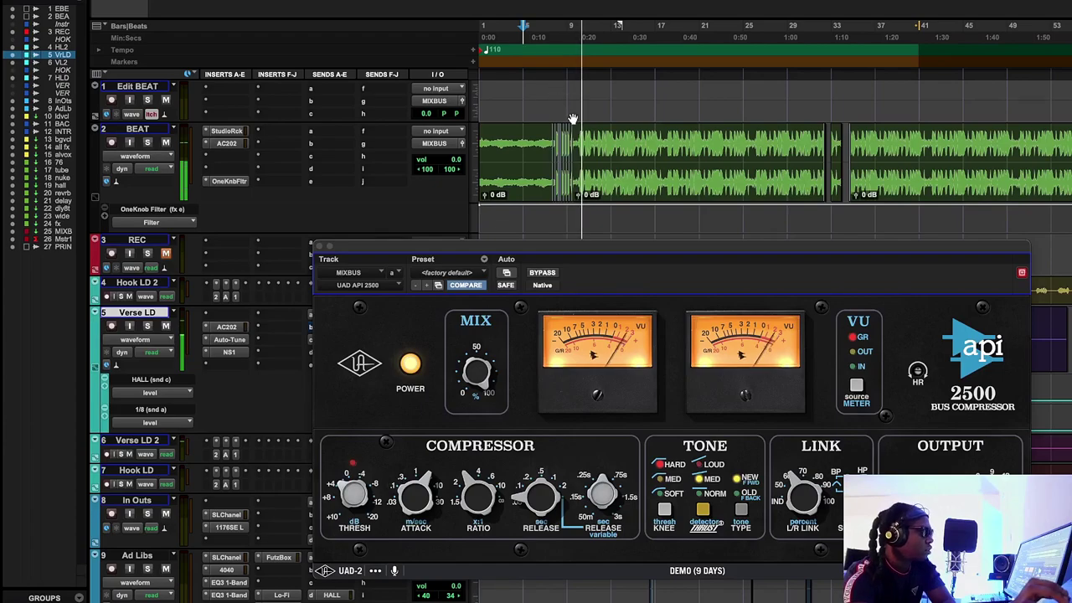
- Compare the verse with the API 2500 bypassed and active, leave it active, and stop playback
{"action": "left_click", "coordinate": [542, 274]}
{"action": "left_click_drag", "start_coordinate": [578, 254], "coordinate": [520, 177]}
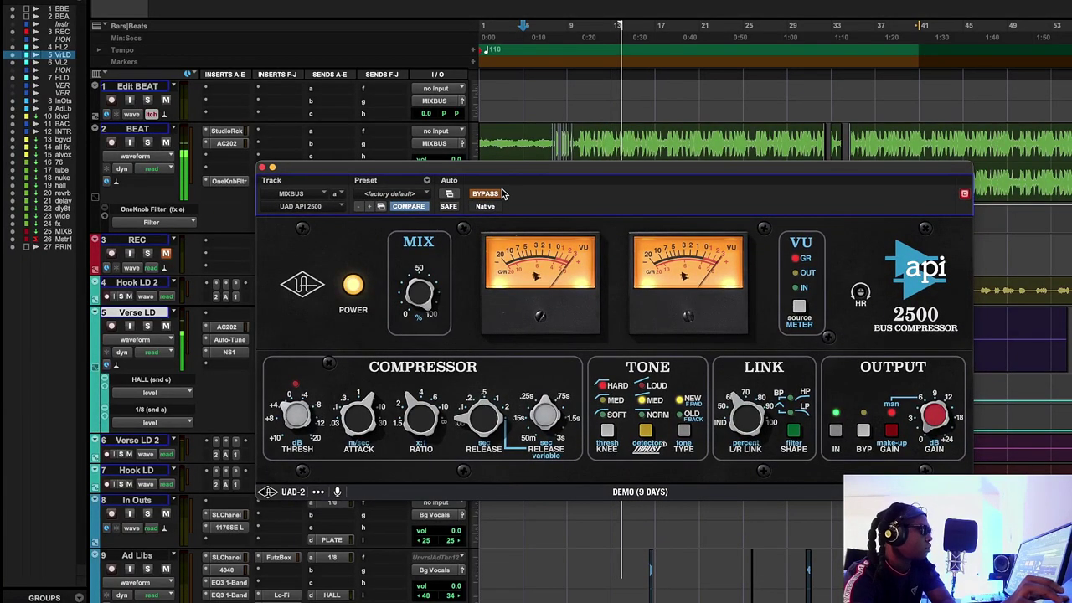
{"action": "left_click", "coordinate": [502, 194]}
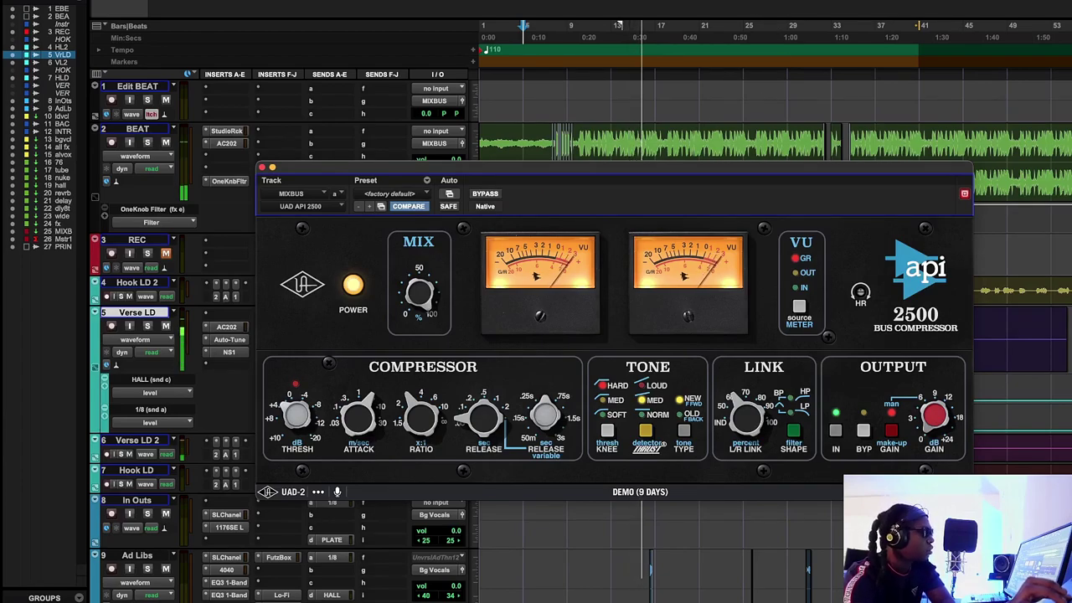
{"action": "key", "text": "space"}
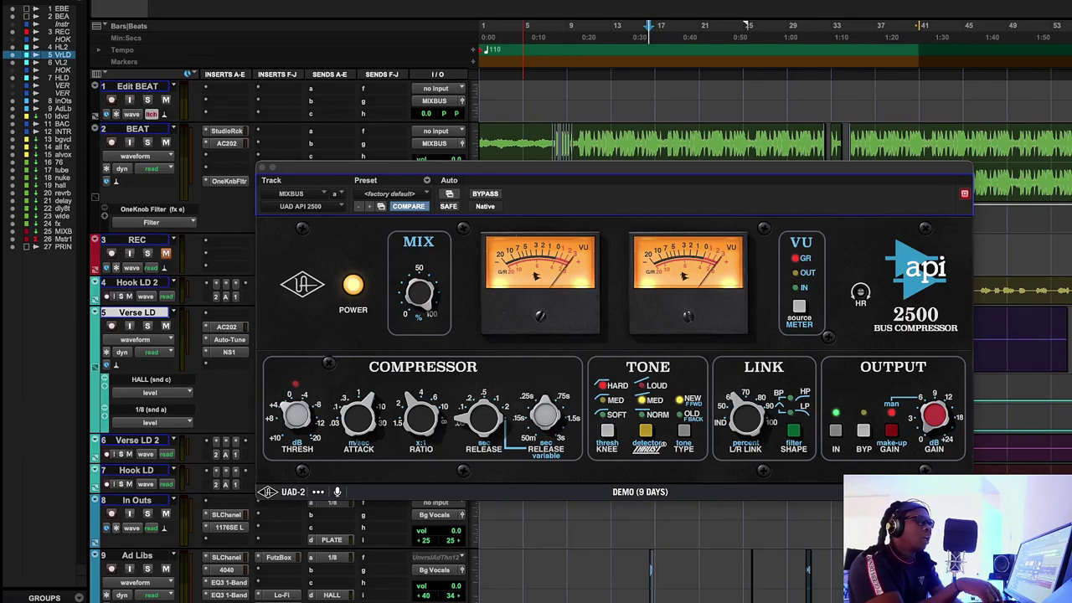
- Play from about bar 7 through the verse and hook, comparing the API 2500 with its bypass and ending bypassed
{"action": "left_click", "coordinate": [594, 39]}
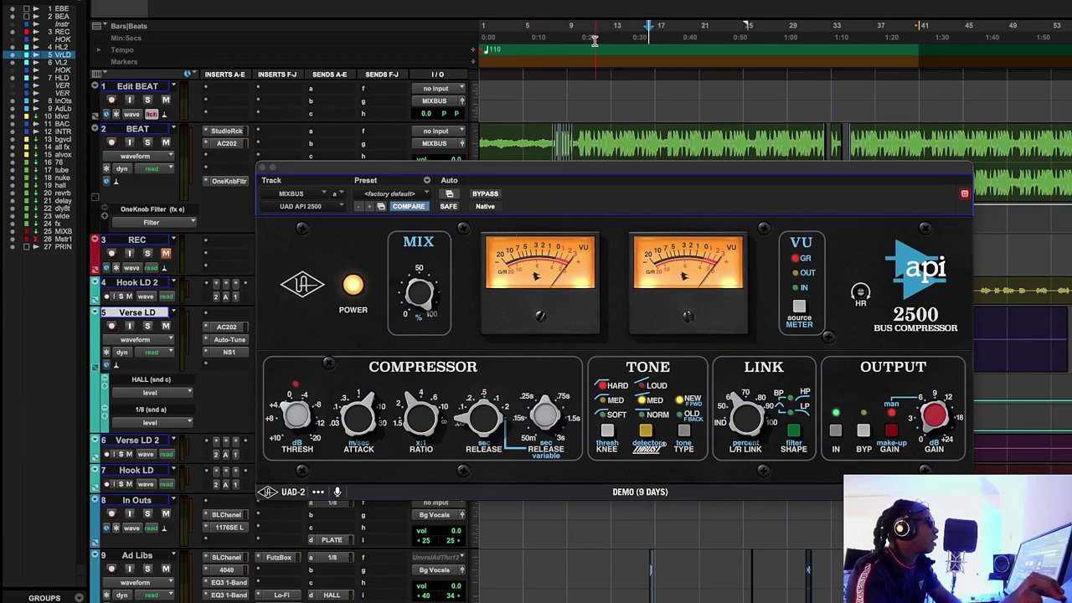
{"action": "left_click", "coordinate": [544, 37]}
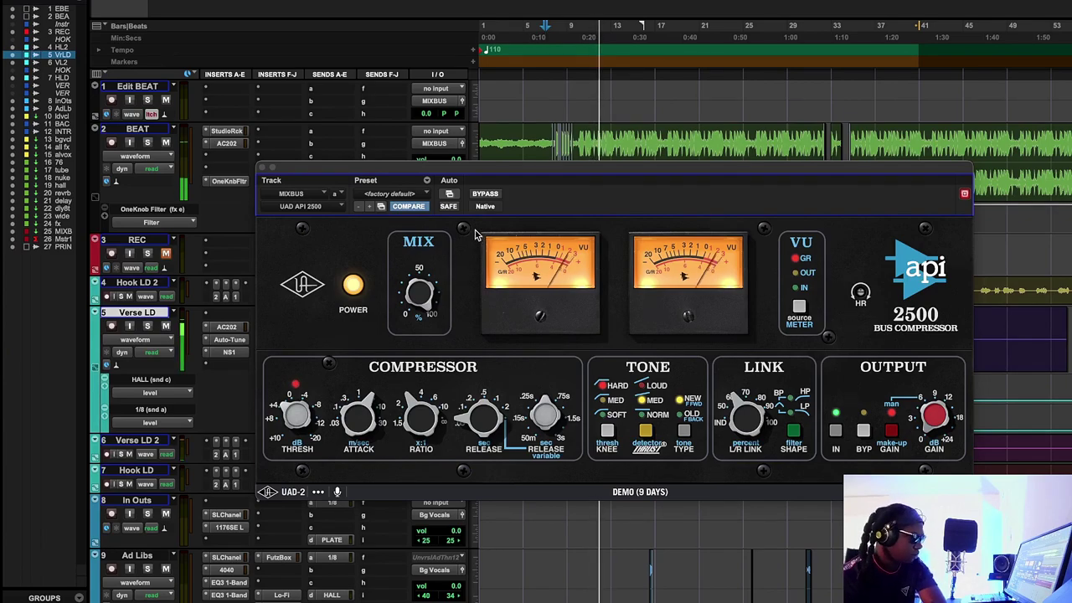
{"action": "left_click", "coordinate": [484, 196]}
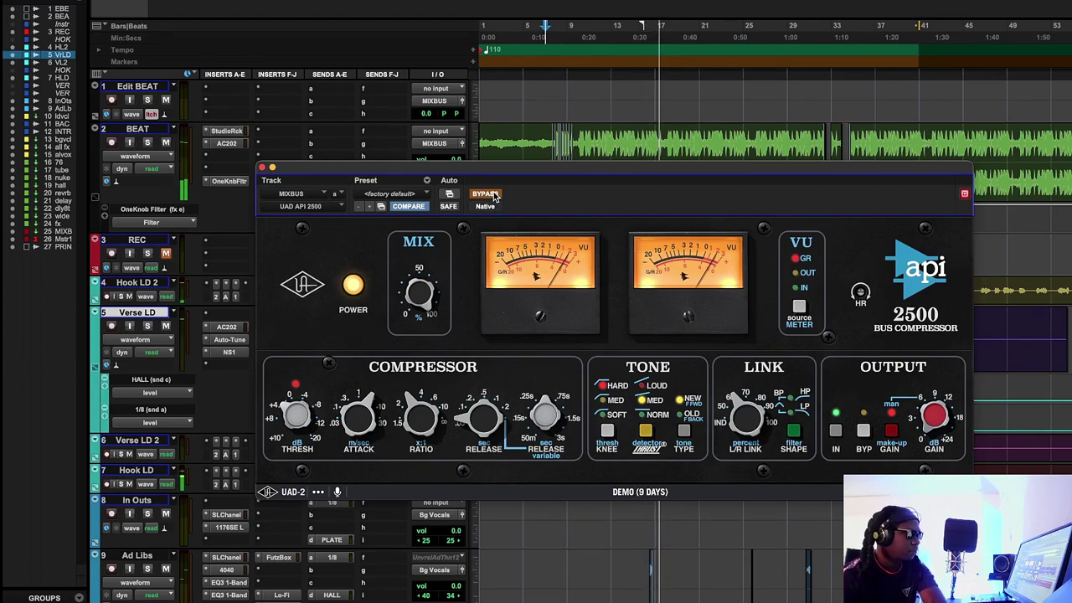
{"action": "left_click", "coordinate": [494, 196]}
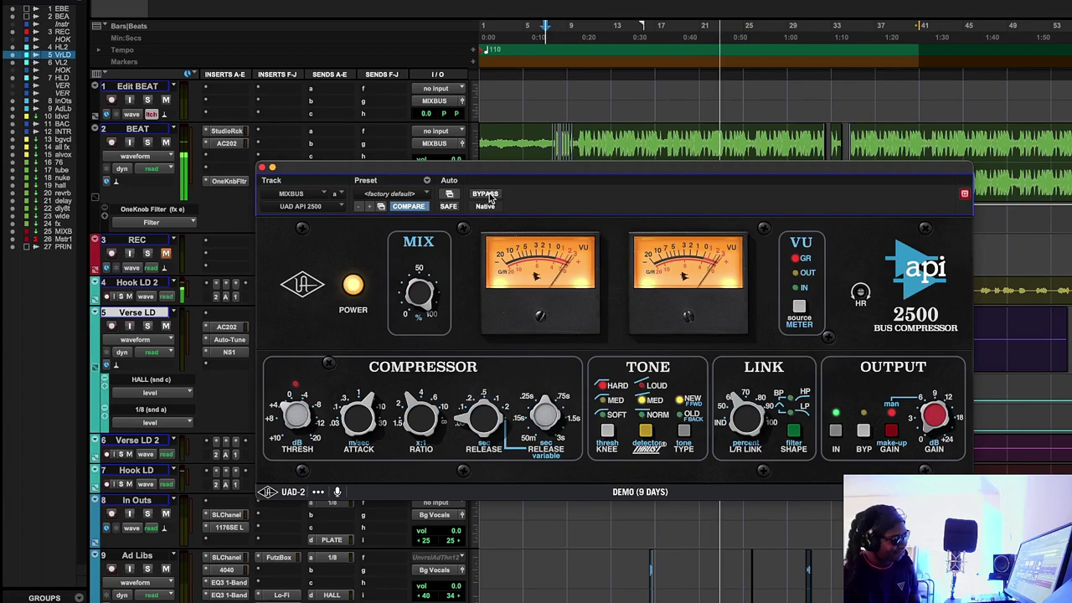
{"action": "left_click", "coordinate": [492, 195]}
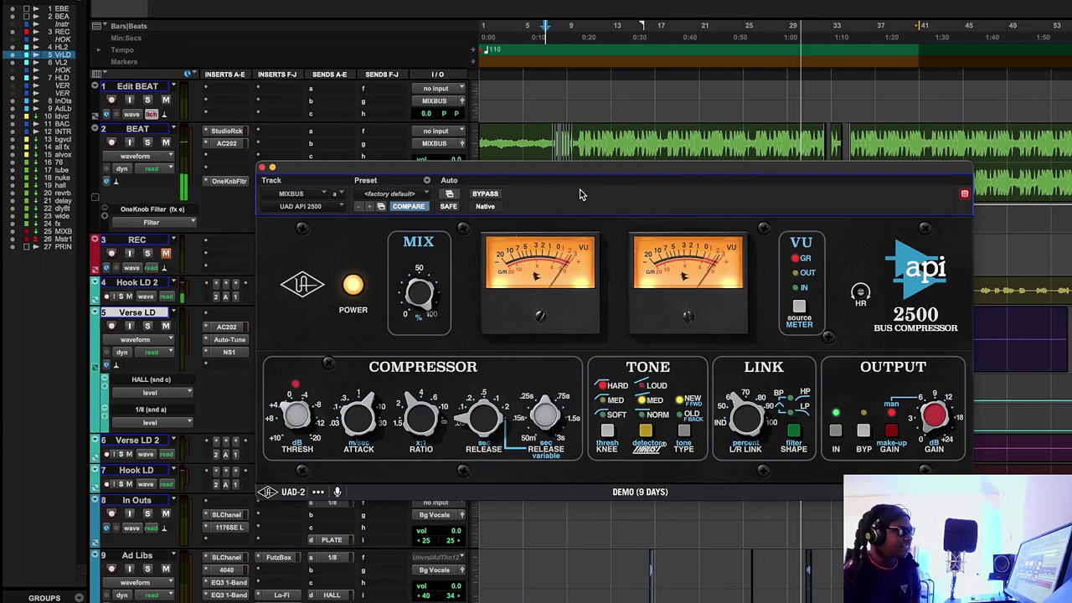
{"action": "left_click", "coordinate": [486, 194]}
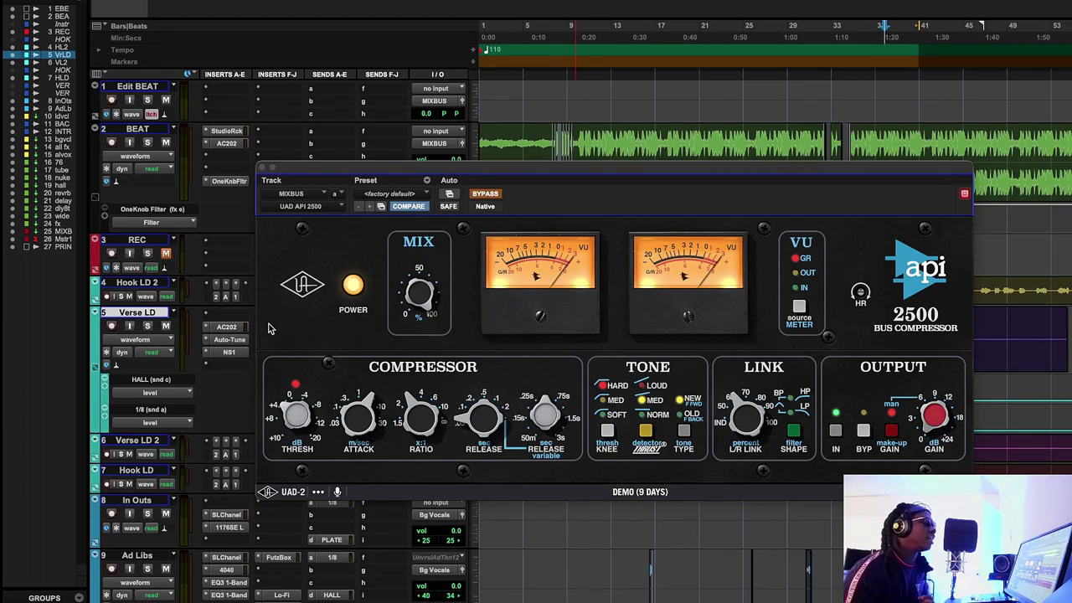
- Close the API 2500 window and return to the MIXBUS inserts near the end of the track list
{"action": "left_click", "coordinate": [262, 170]}
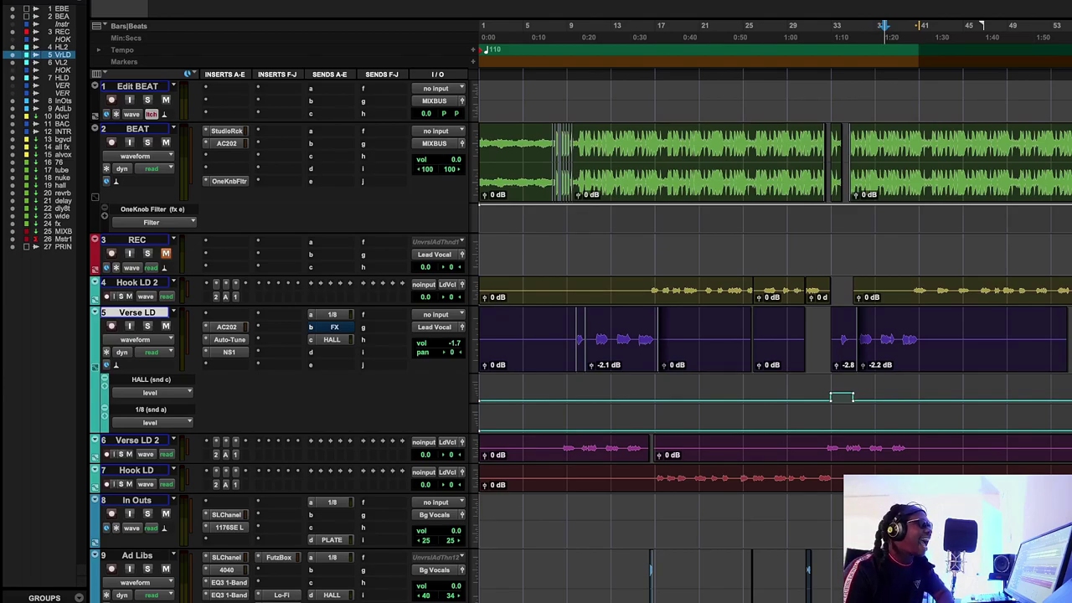
{"action": "scroll", "coordinate": [580, 341], "scroll_direction": "down", "scroll_amount": 5}
{"action": "scroll", "coordinate": [578, 335], "scroll_direction": "down", "scroll_amount": 6}
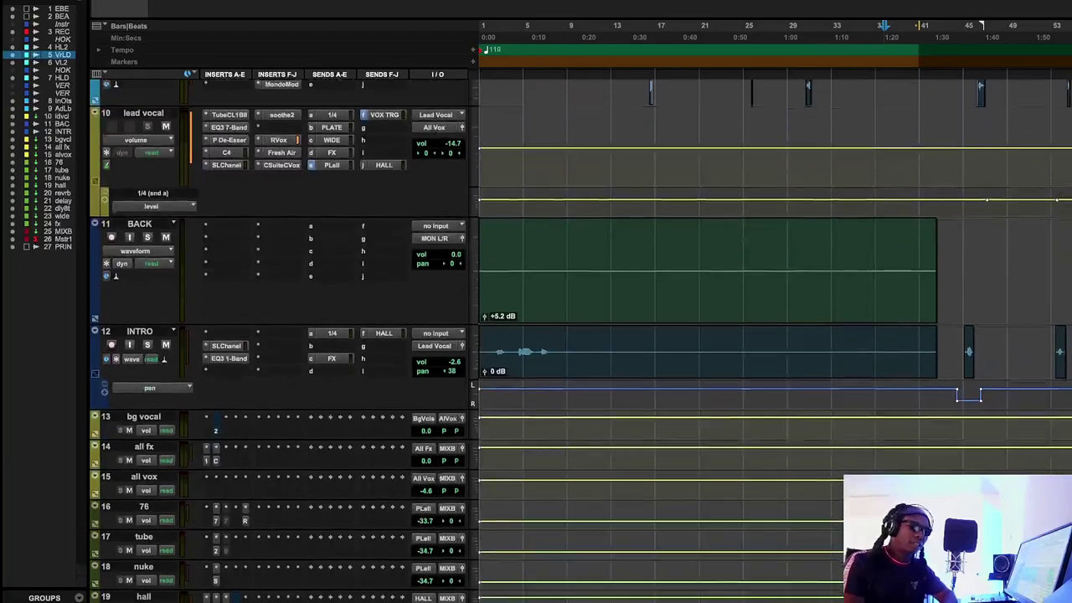
{"action": "scroll", "coordinate": [577, 335], "scroll_direction": "down", "scroll_amount": 10}
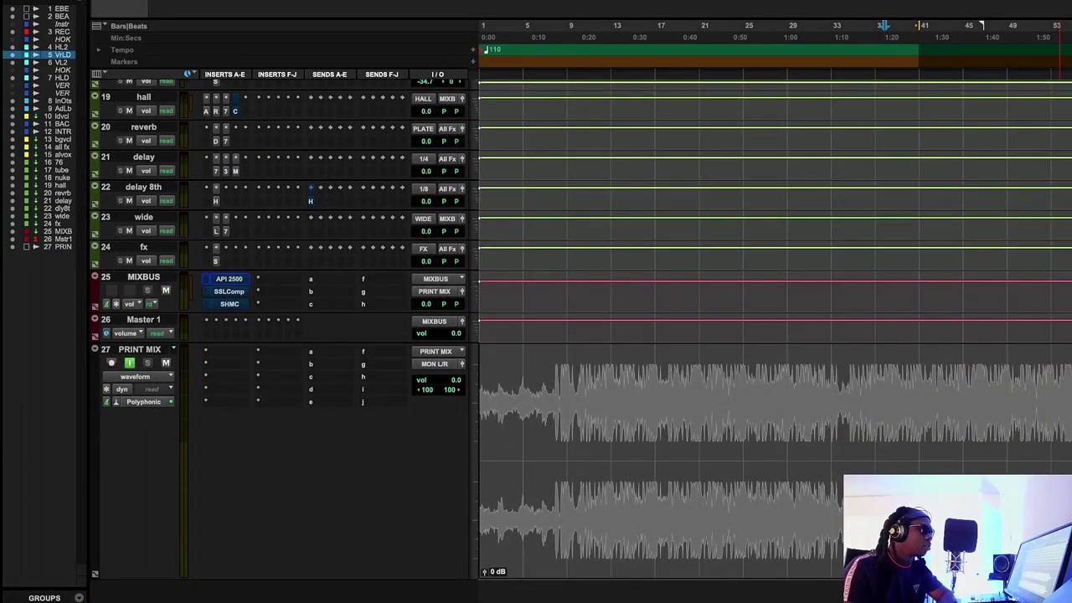
- Switch to the web browser and read the VCA compressor article's Shadow Hills Mastering Compressor and Dramastic Obsidian entries
{"action": "left_click", "coordinate": [804, 597]}
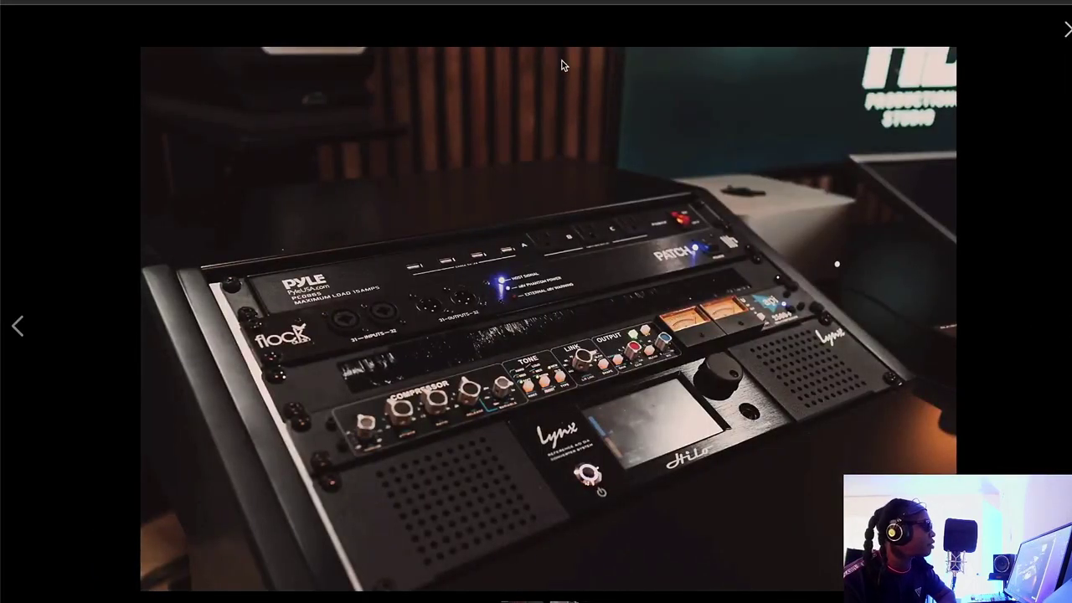
{"action": "key", "text": "Right"}
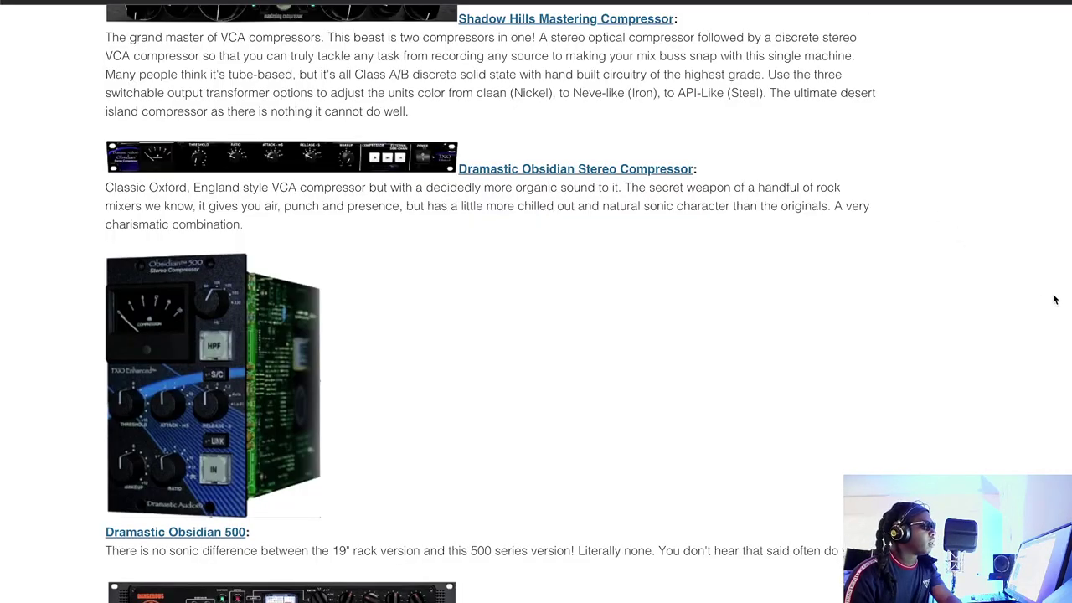
{"action": "scroll", "coordinate": [548, 512], "scroll_direction": "up", "scroll_amount": 1}
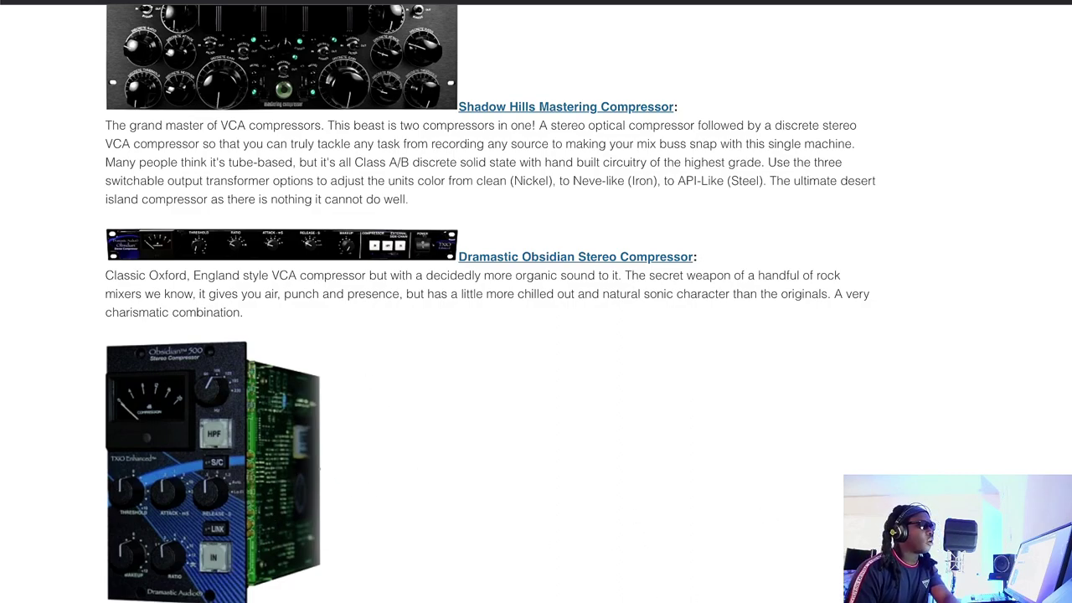
{"action": "scroll", "coordinate": [490, 304], "scroll_direction": "down", "scroll_amount": 2}
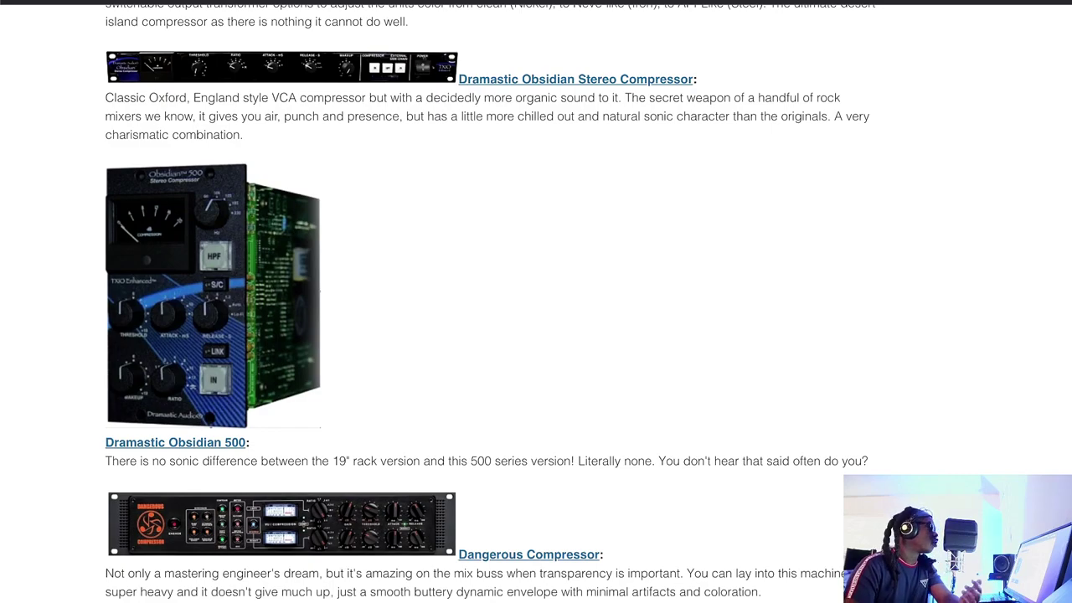
- Go back through the VCA compressor article to examine the Smart Research C2 and C1LA entries
{"action": "scroll", "coordinate": [536, 301], "scroll_direction": "up", "scroll_amount": 7}
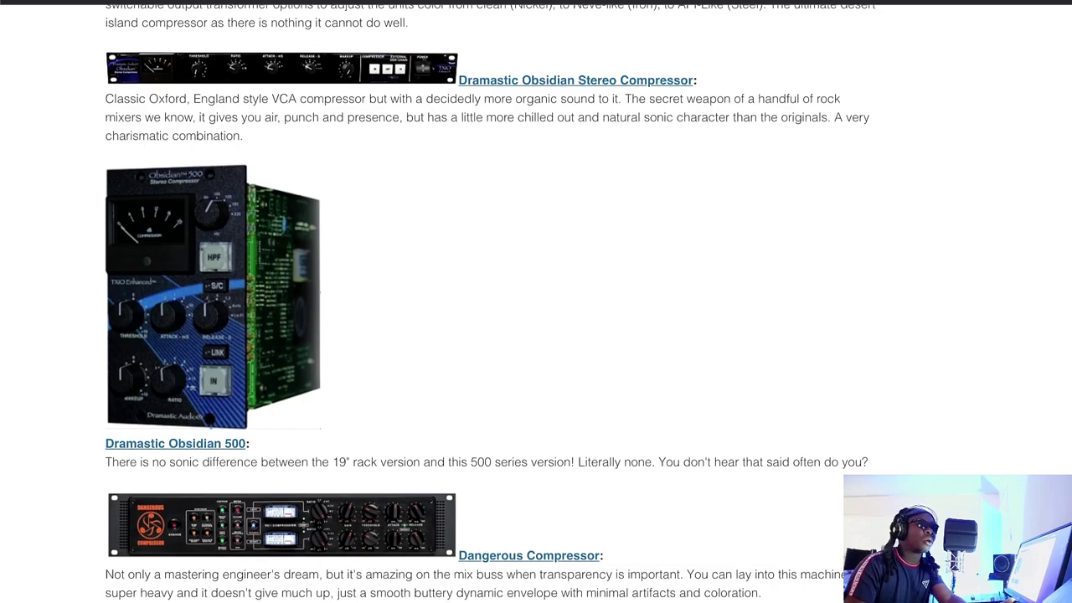
{"action": "scroll", "coordinate": [536, 302], "scroll_direction": "up", "scroll_amount": 11}
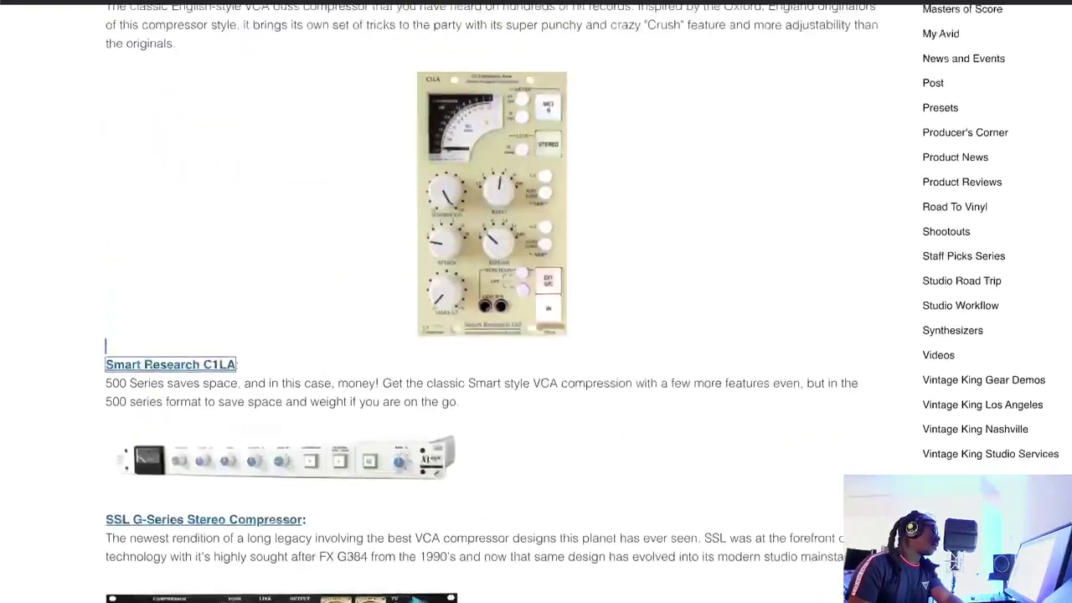
{"action": "scroll", "coordinate": [536, 301], "scroll_direction": "down", "scroll_amount": 3}
{"action": "scroll", "coordinate": [991, 198], "scroll_direction": "up", "scroll_amount": 2}
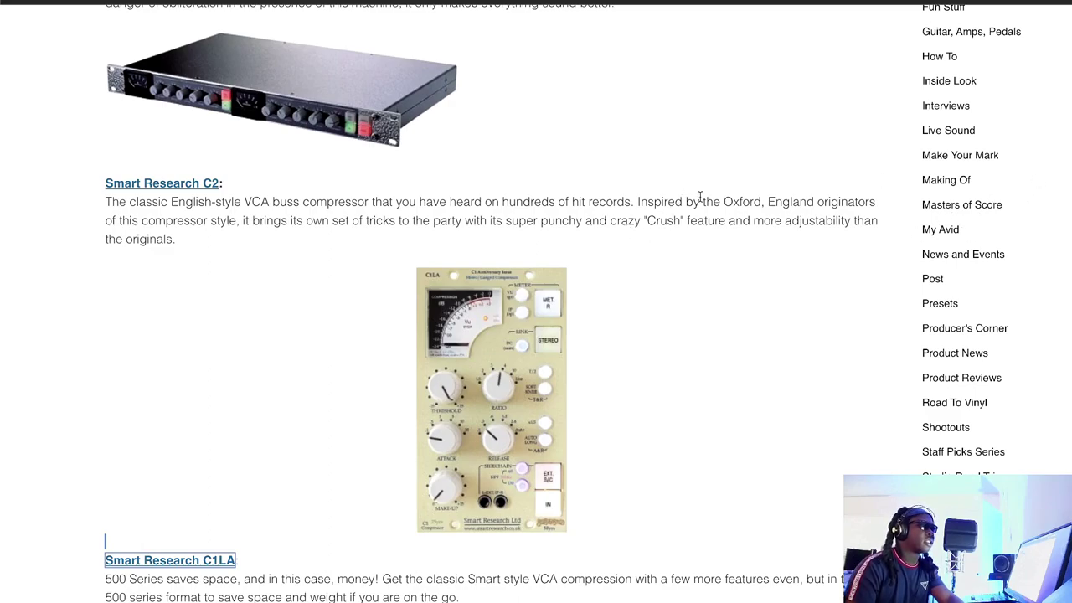
{"action": "scroll", "coordinate": [613, 340], "scroll_direction": "down", "scroll_amount": 3}
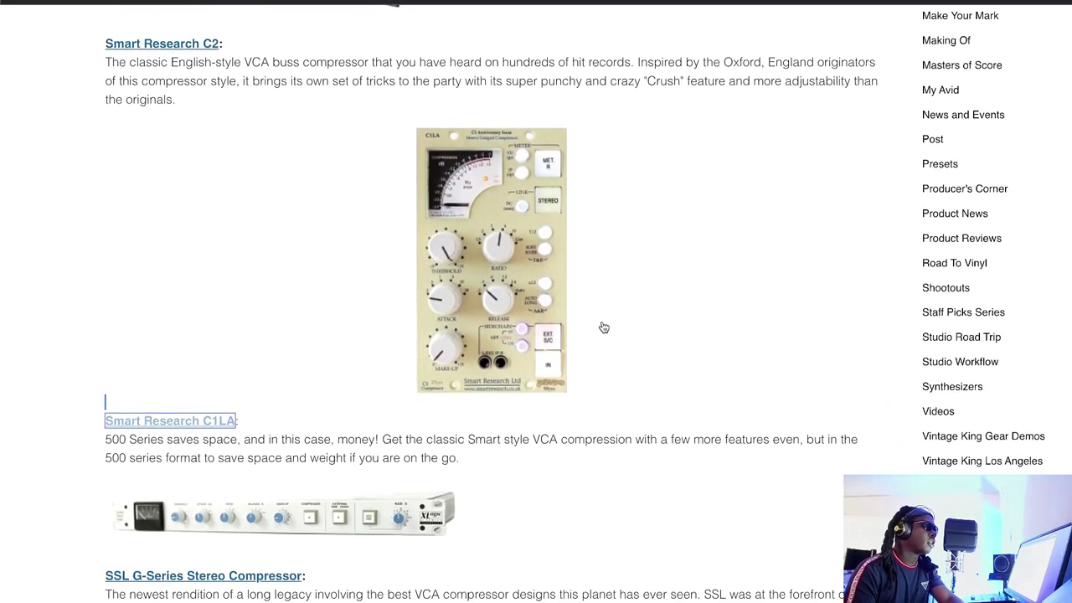
{"action": "scroll", "coordinate": [607, 343], "scroll_direction": "up", "scroll_amount": 1}
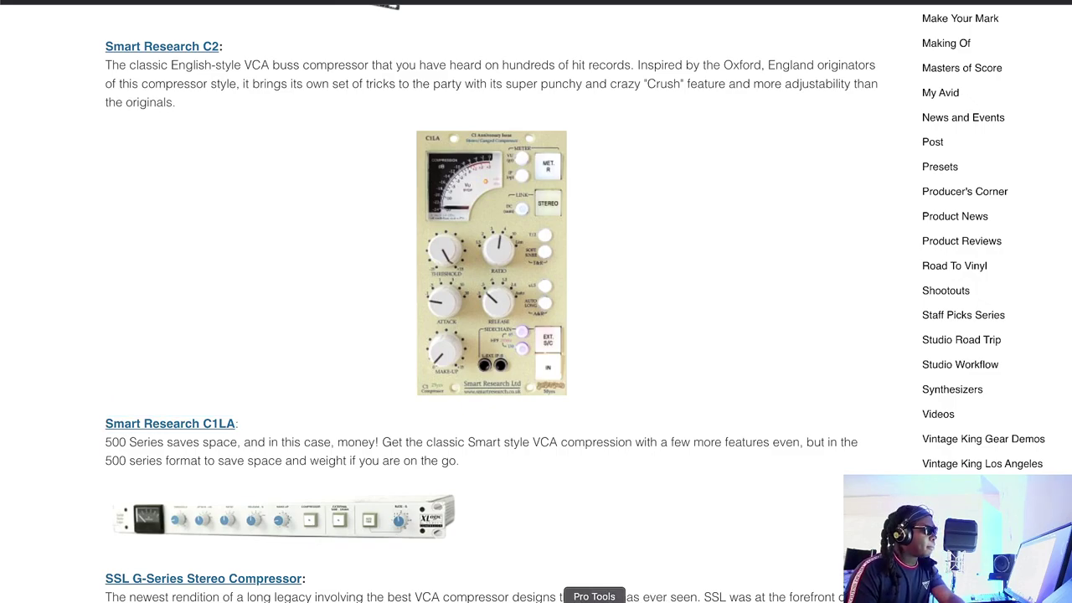
- Switch to Pro Tools, open the SHMC insert on MIXBUS, and compare it bypassed and active during playback, leaving it active
{"action": "left_click", "coordinate": [594, 601]}
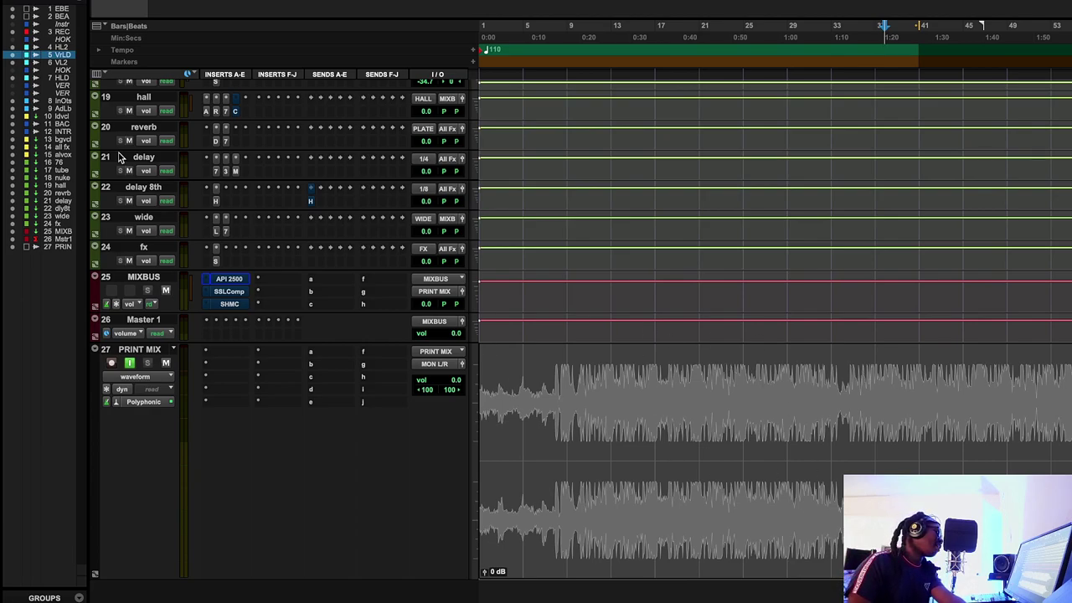
{"action": "left_click", "coordinate": [239, 306]}
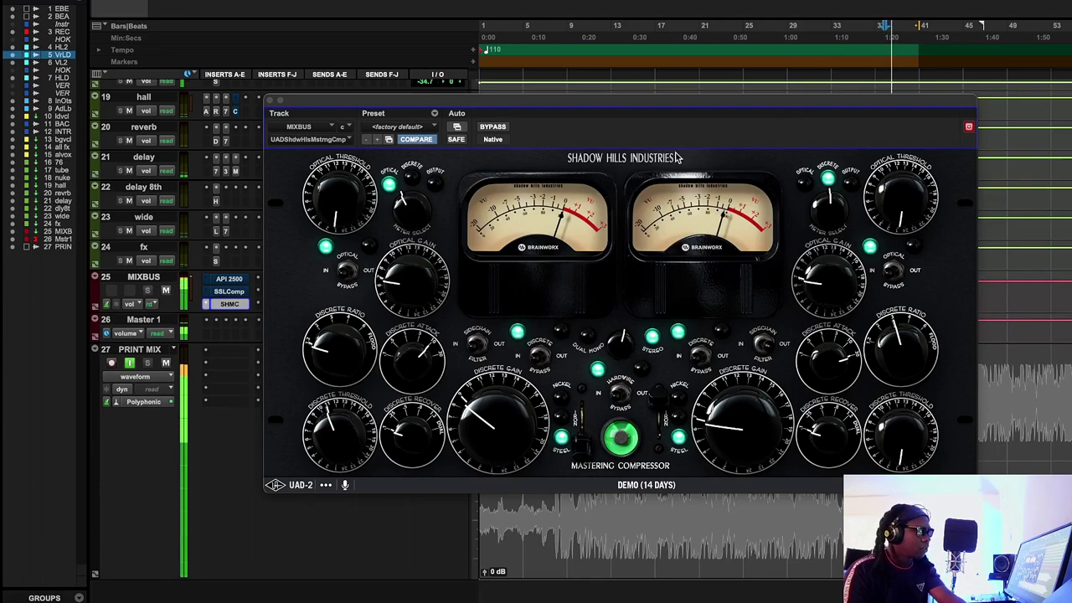
{"action": "left_click", "coordinate": [491, 127]}
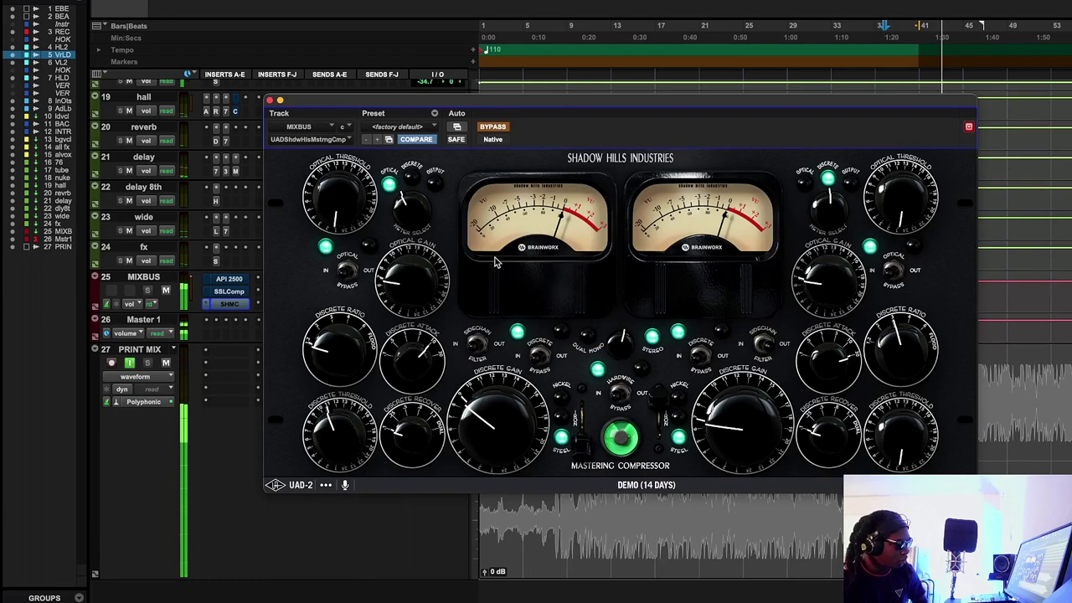
{"action": "left_click", "coordinate": [493, 127]}
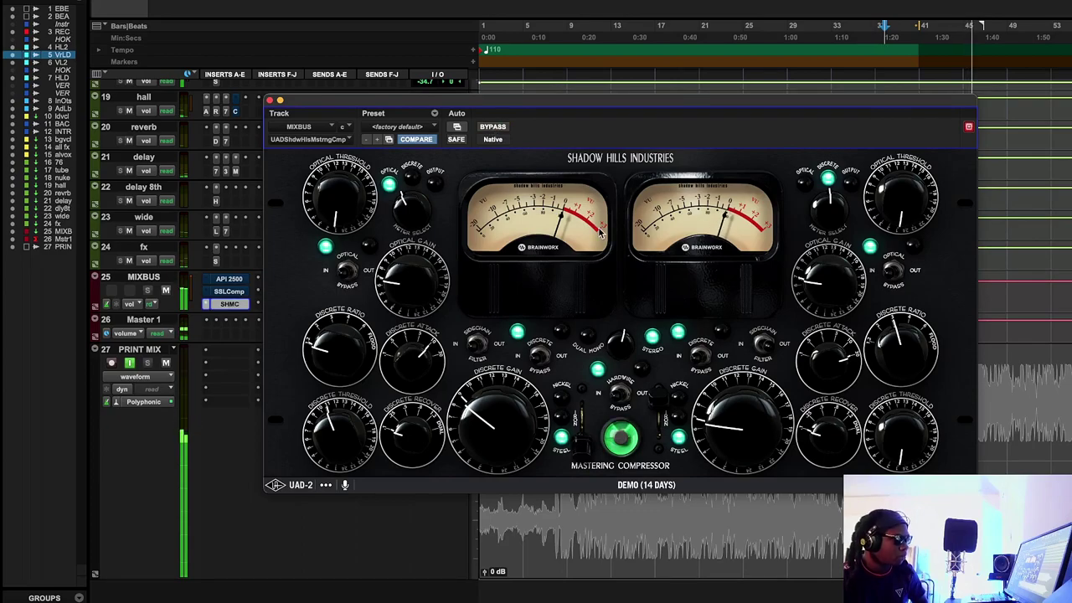
- Lower the first channel's Discrete Gain to match the second channel, and audition the Nickel, Iron and Steel transformers twice, ending on Steel
{"action": "left_click_drag", "start_coordinate": [495, 429], "coordinate": [495, 427]}
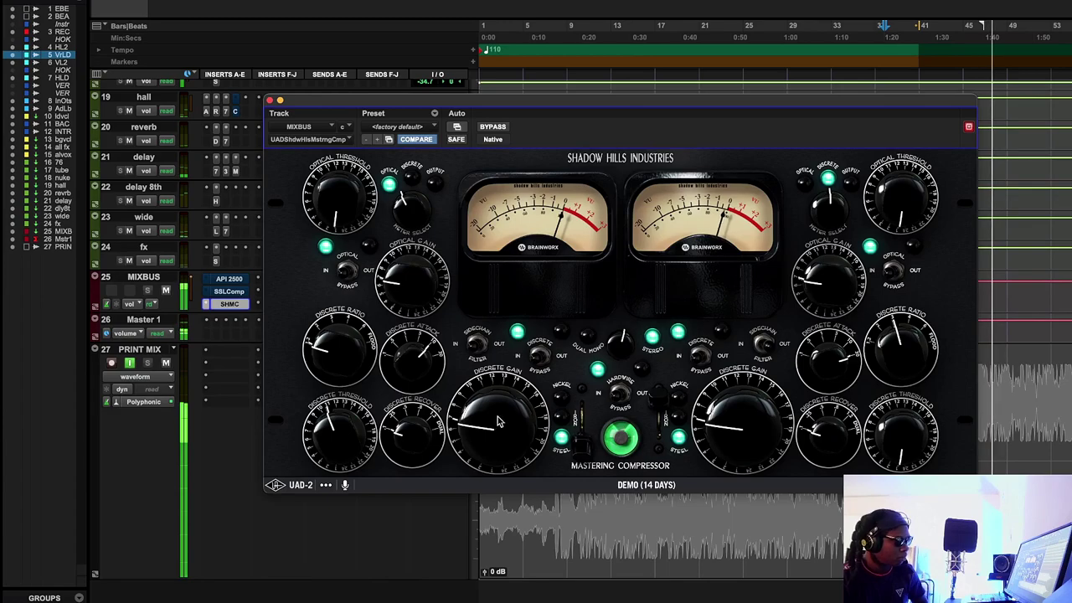
{"action": "left_click", "coordinate": [571, 411]}
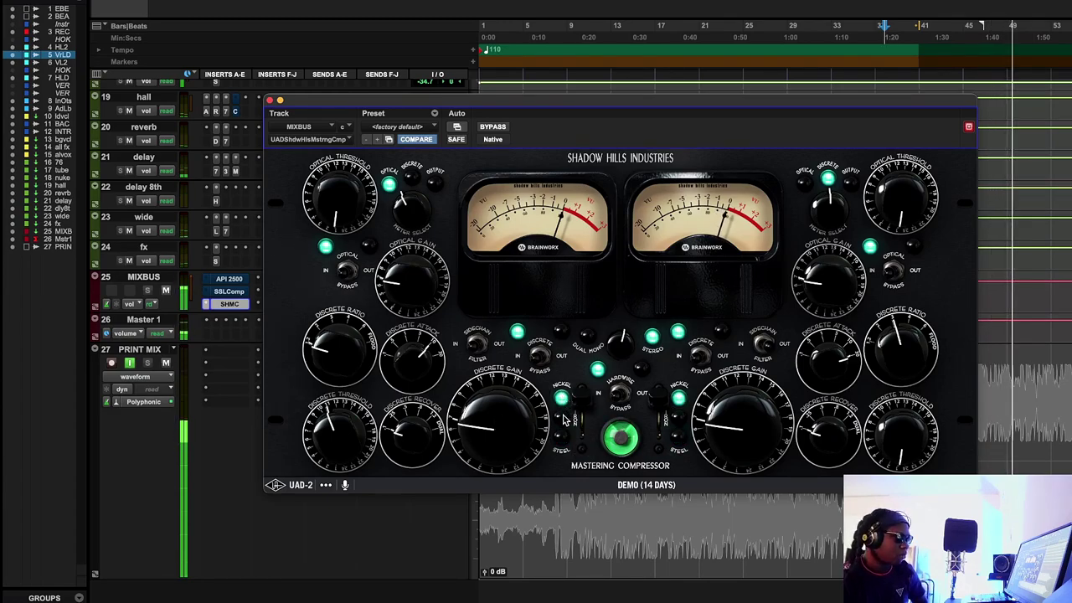
{"action": "left_click", "coordinate": [570, 432]}
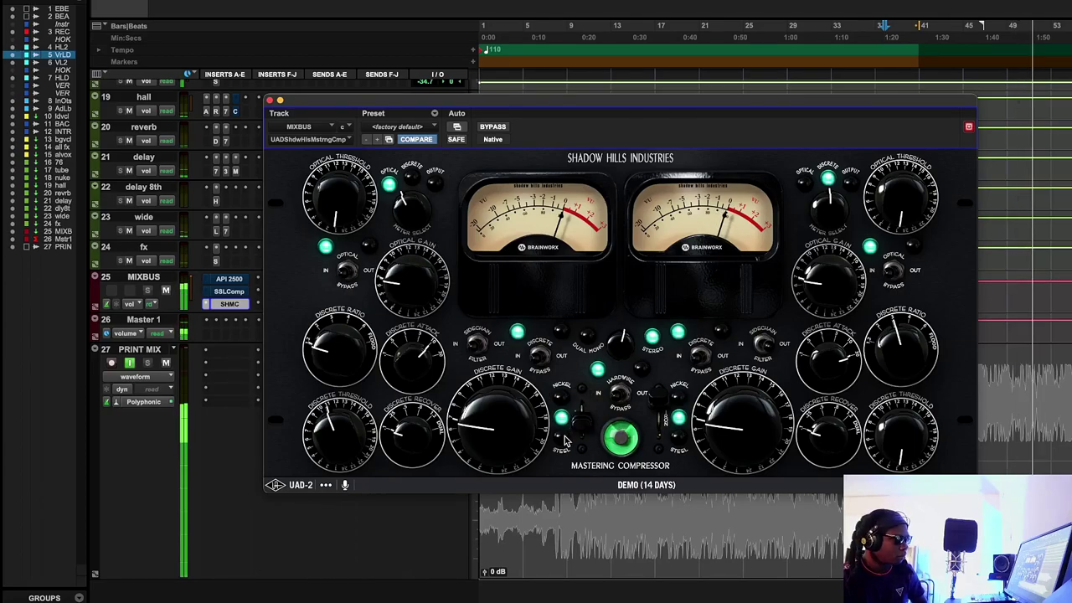
{"action": "left_click", "coordinate": [566, 441]}
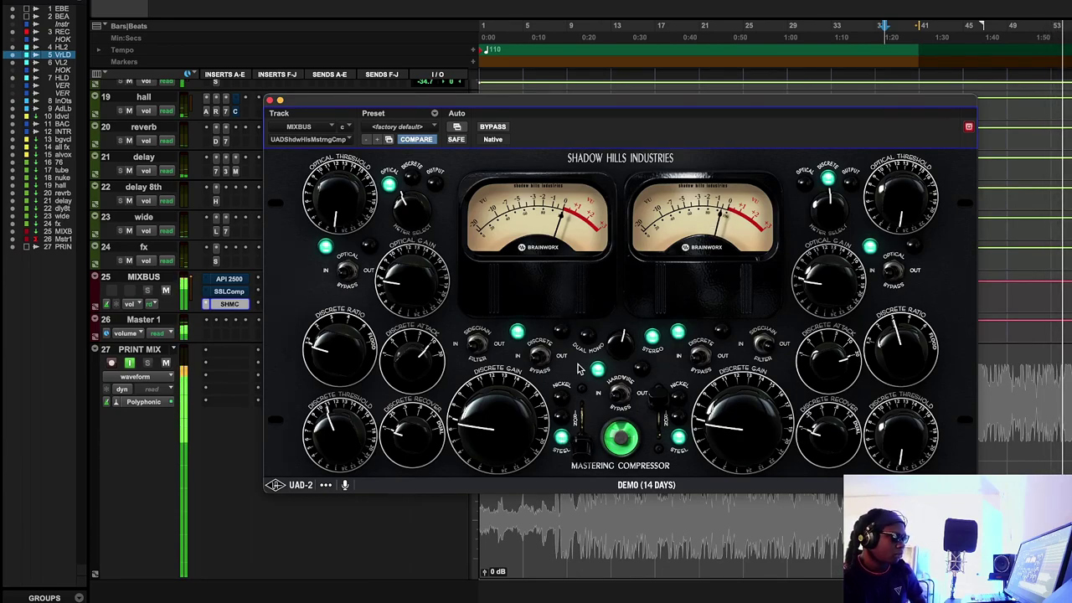
{"action": "left_click", "coordinate": [571, 414]}
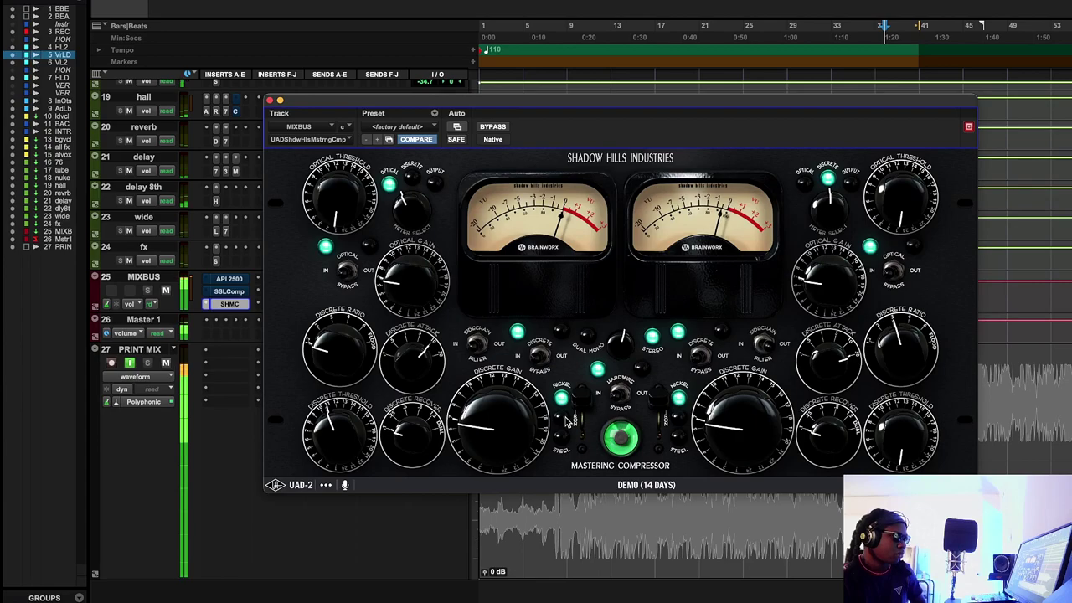
{"action": "left_click", "coordinate": [571, 416]}
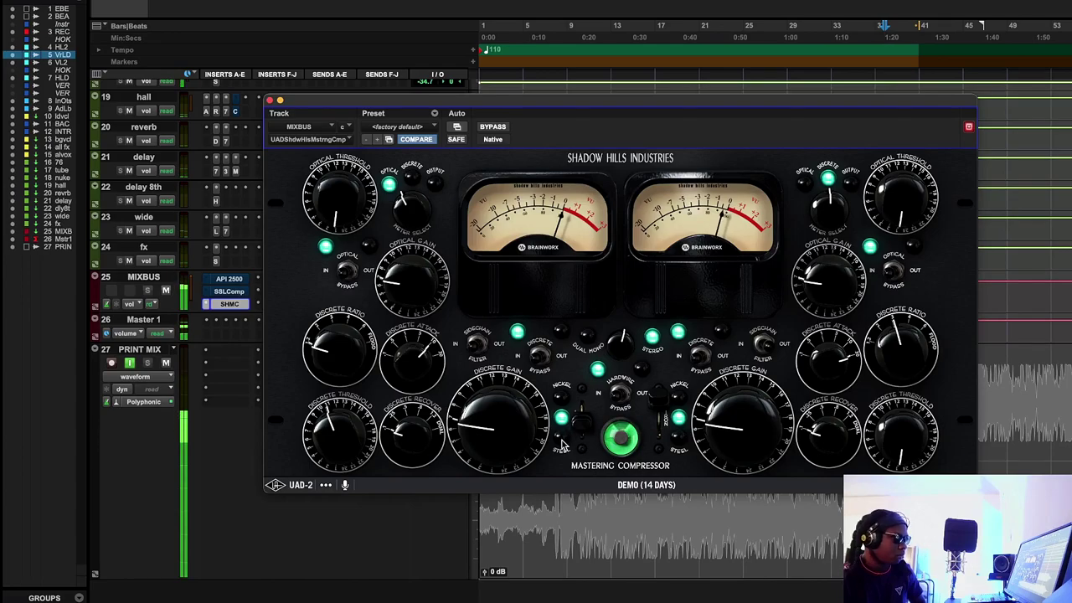
{"action": "left_click", "coordinate": [561, 443]}
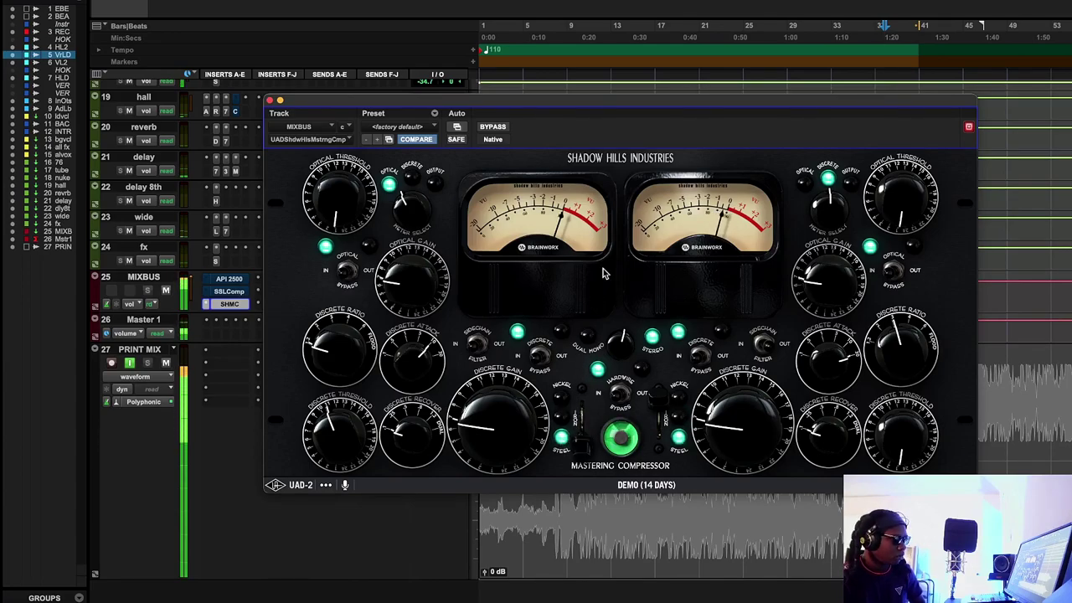
- Set the playback start at about bar 41 and start playing the mix
{"action": "left_click", "coordinate": [781, 62]}
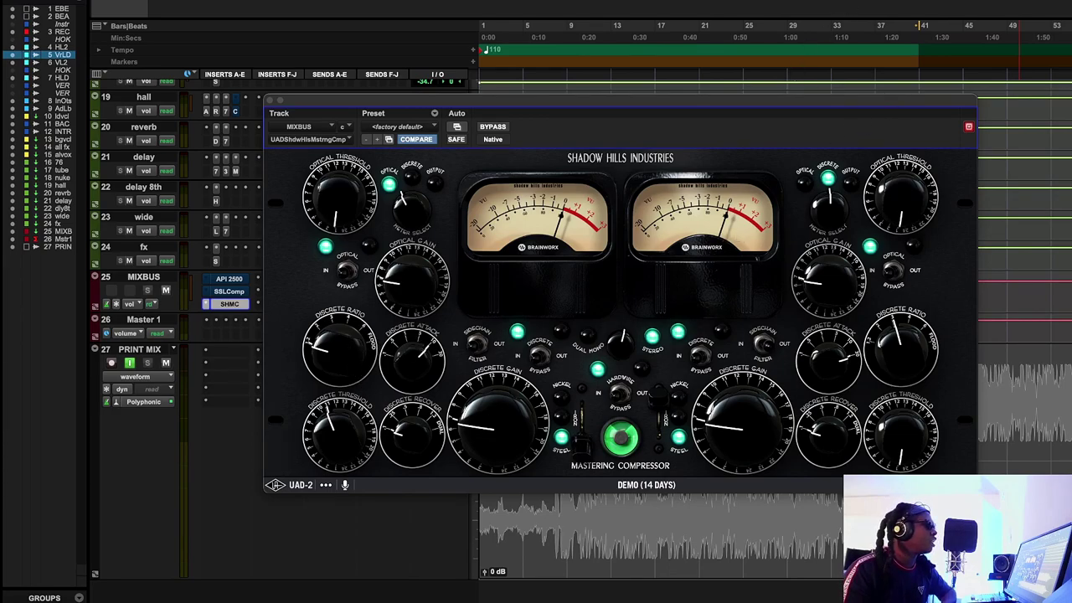
{"action": "left_click", "coordinate": [922, 32]}
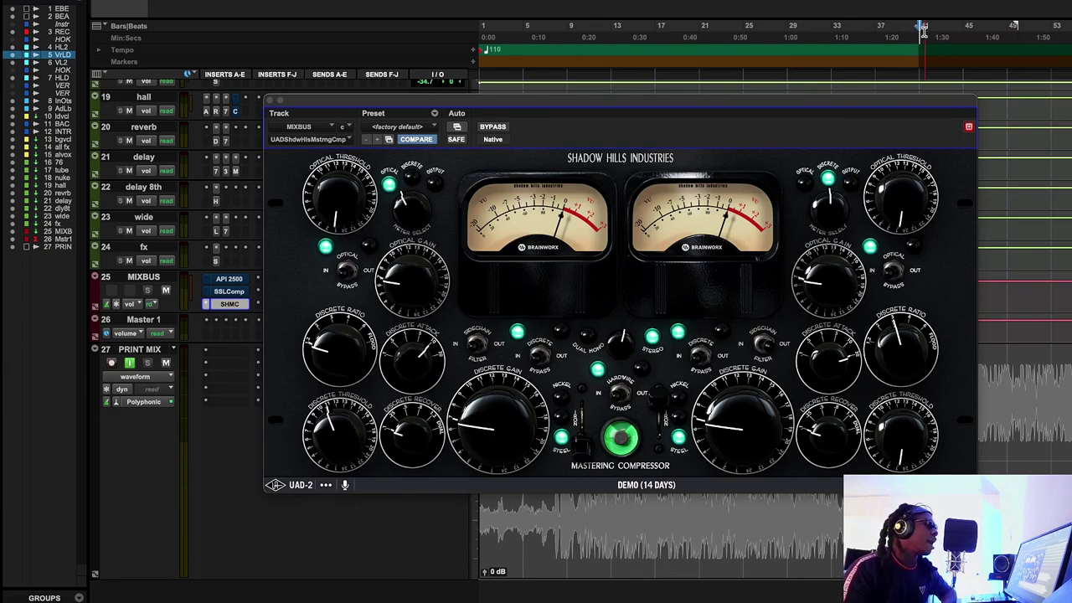
{"action": "left_click", "coordinate": [907, 78]}
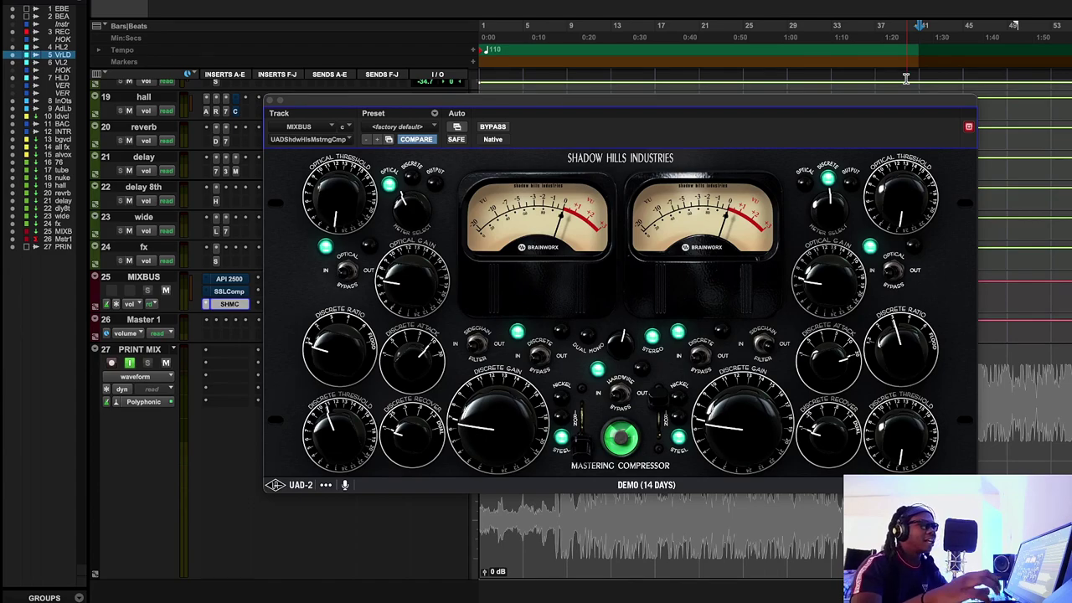
{"action": "left_click", "coordinate": [841, 63]}
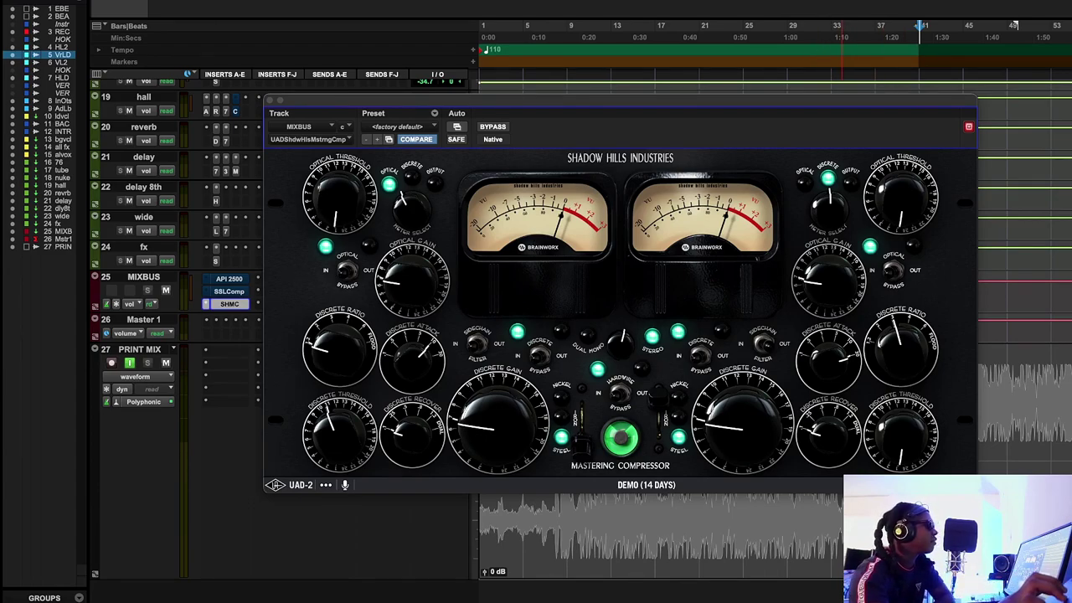
{"action": "key", "text": "space"}
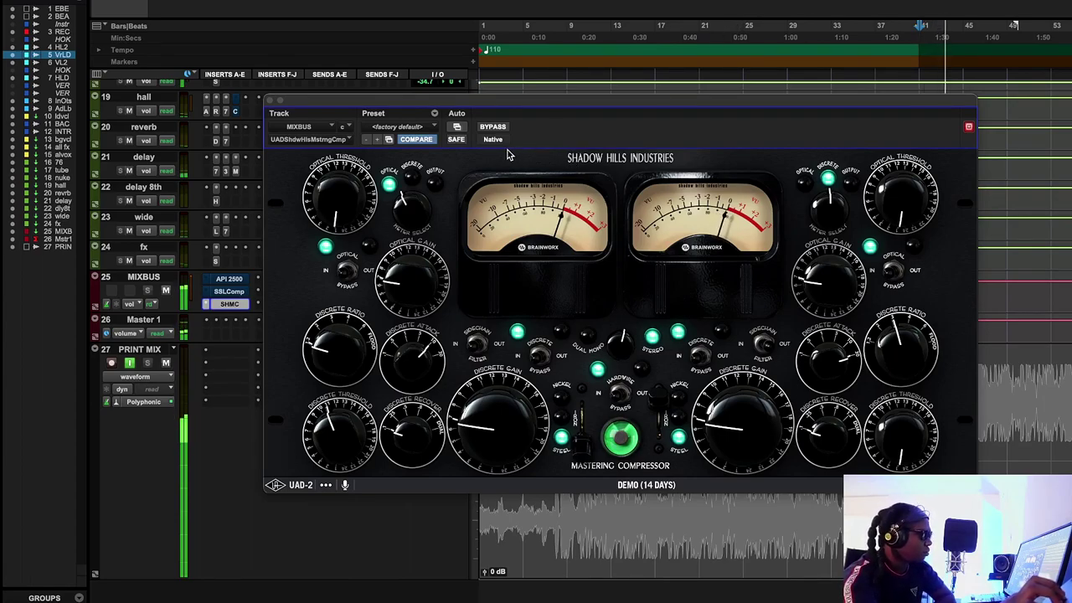
- Compare the mix from bar 41 with the Shadow Hills compressor repeatedly bypassed and active, leaving it active
{"action": "left_click", "coordinate": [492, 128]}
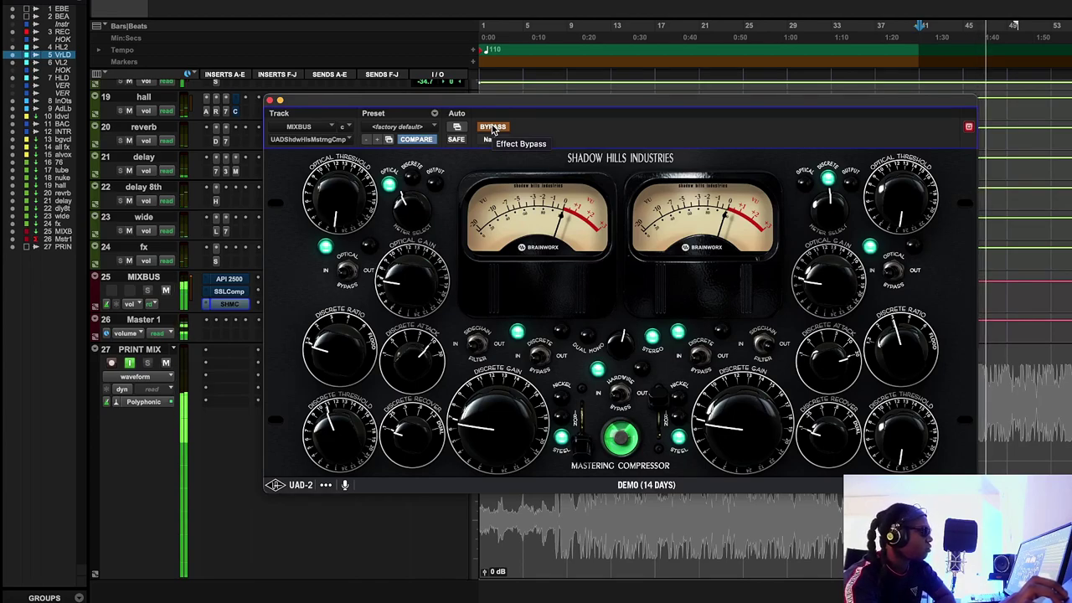
{"action": "left_click", "coordinate": [493, 129]}
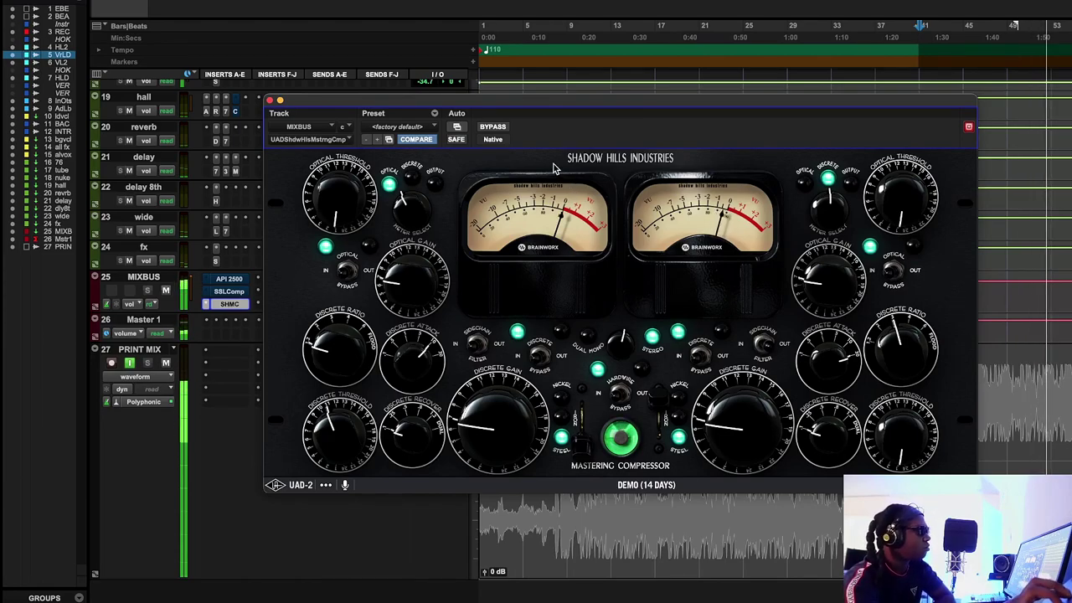
{"action": "left_click", "coordinate": [503, 129]}
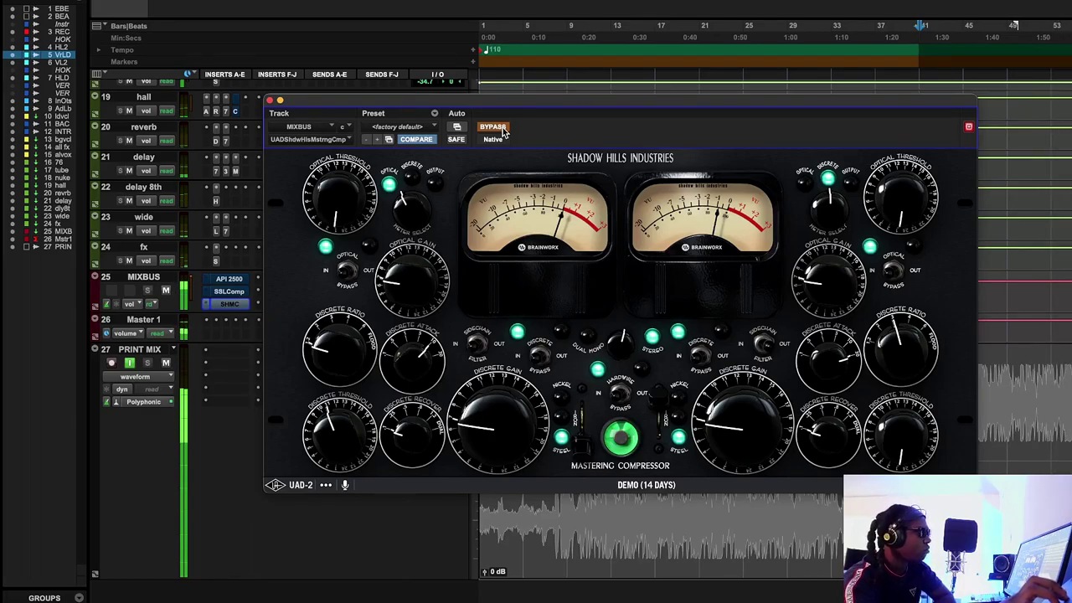
{"action": "left_click", "coordinate": [504, 130]}
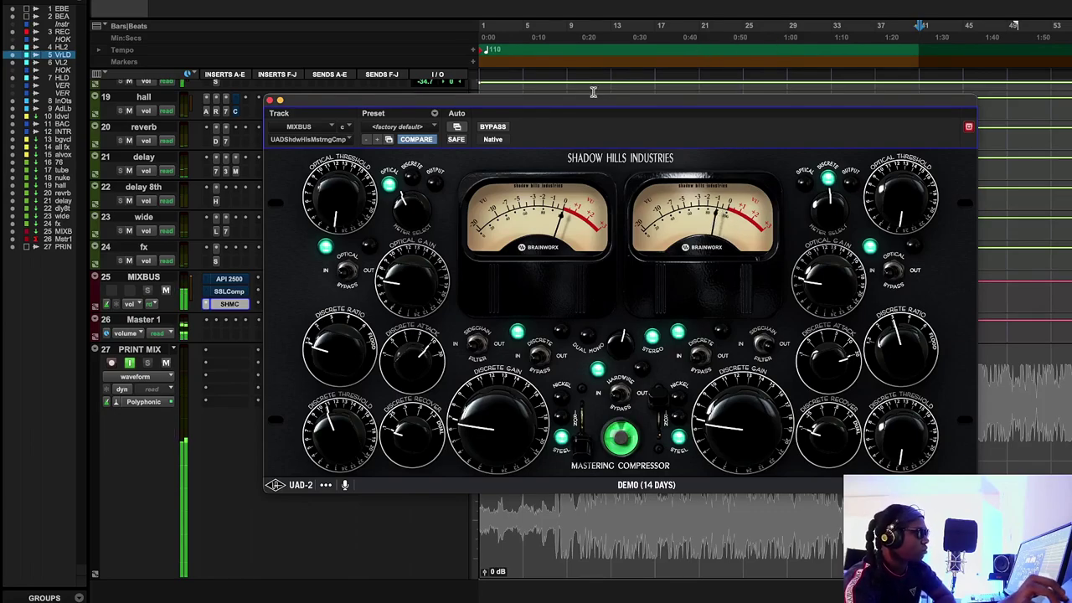
{"action": "left_click", "coordinate": [503, 128]}
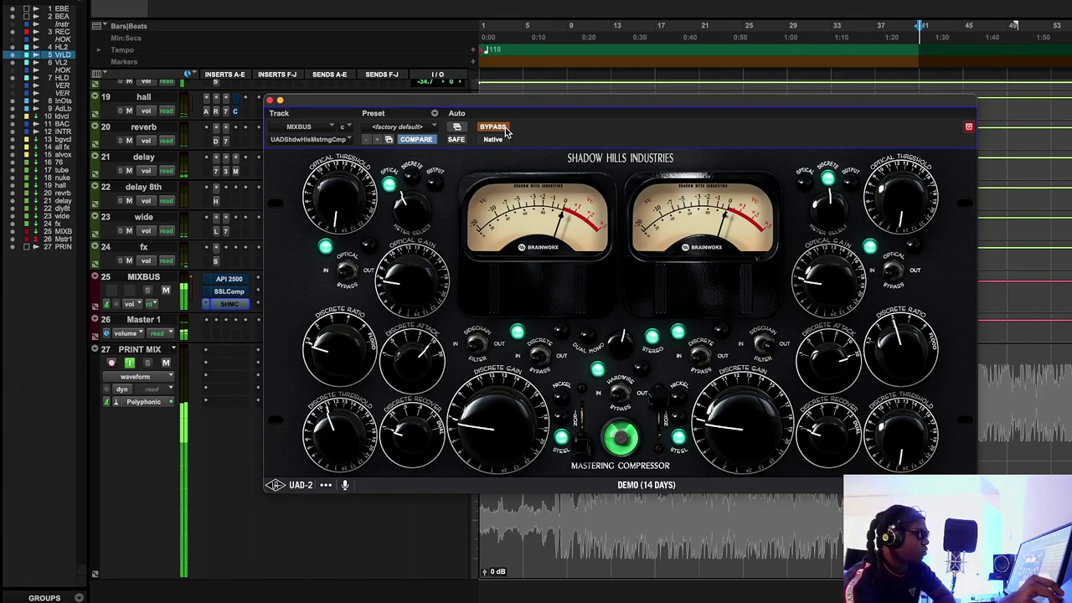
{"action": "left_click", "coordinate": [502, 128]}
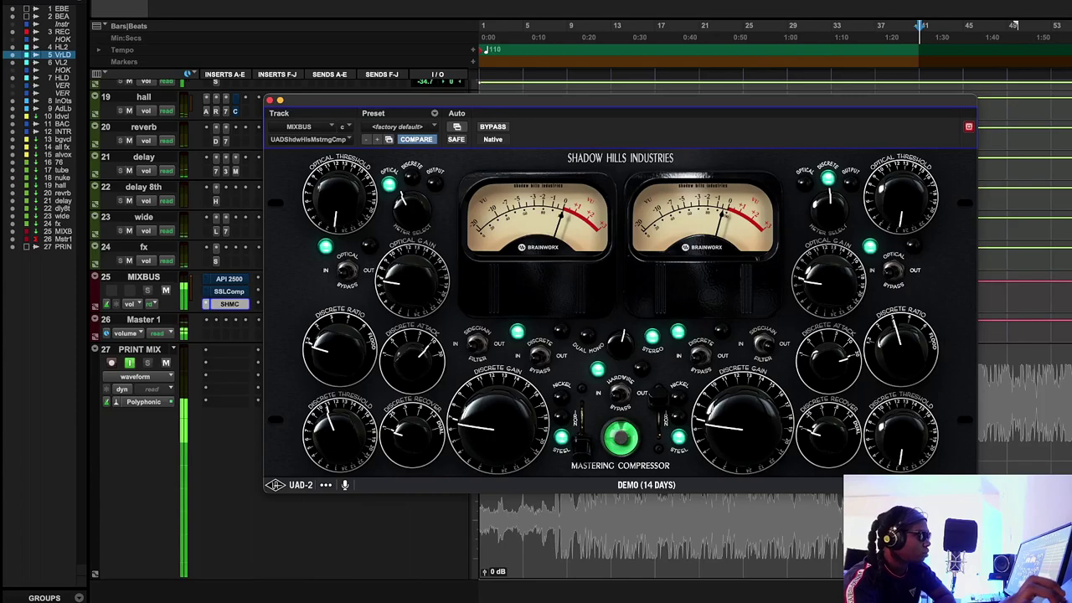